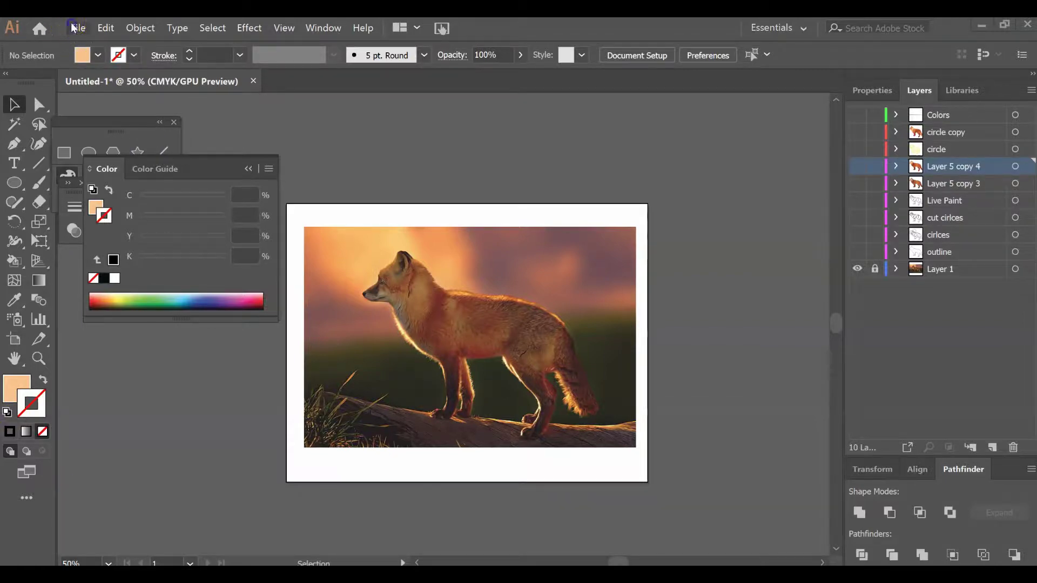
- Set up a print document in inches with landscape orientation, then cancel without creating it
{"action": "left_click", "coordinate": [76, 27]}
{"action": "left_click", "coordinate": [108, 42]}
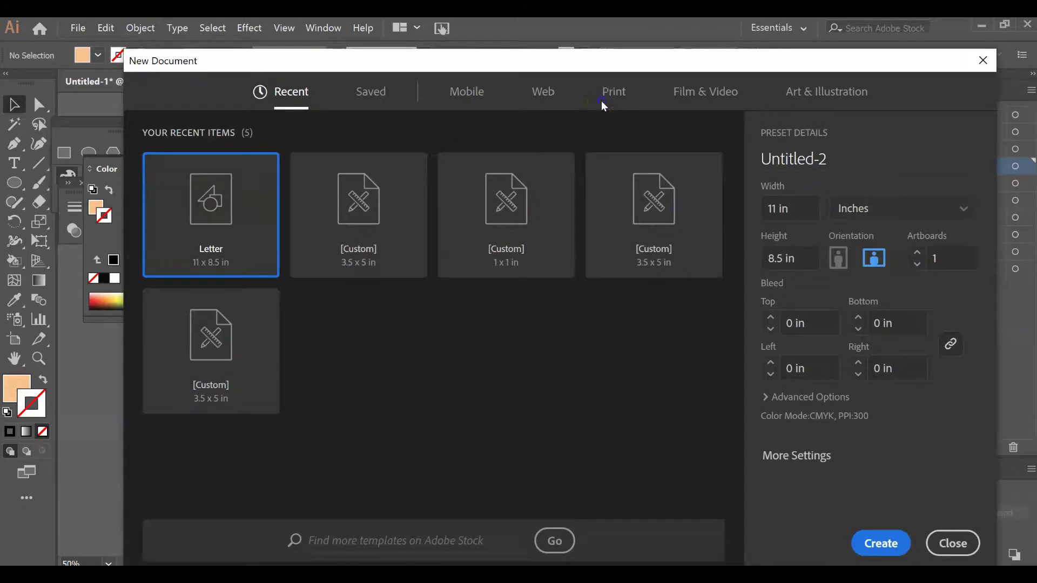
{"action": "left_click", "coordinate": [612, 92]}
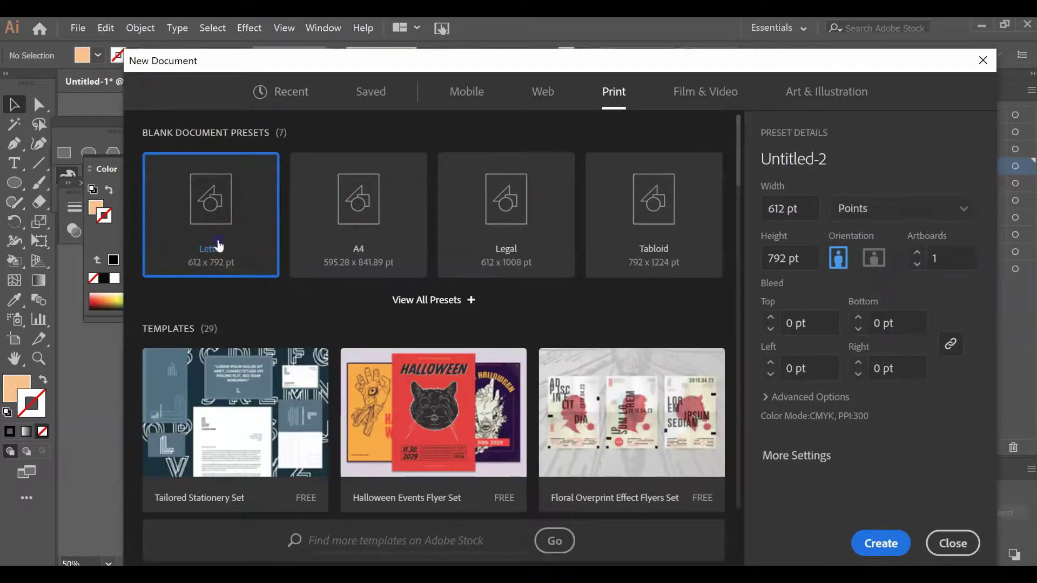
{"action": "left_click", "coordinate": [857, 208]}
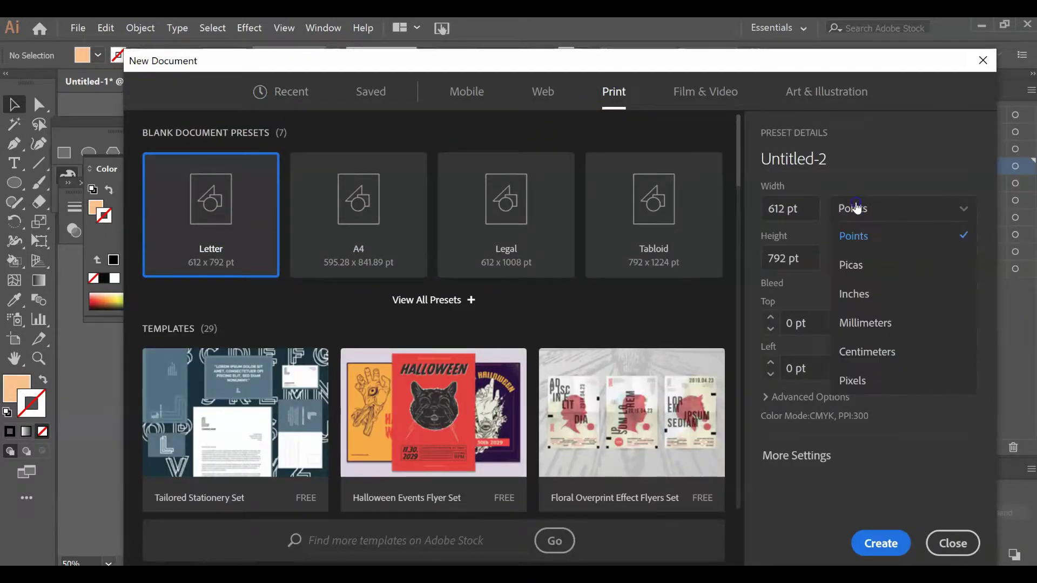
{"action": "left_click", "coordinate": [874, 297]}
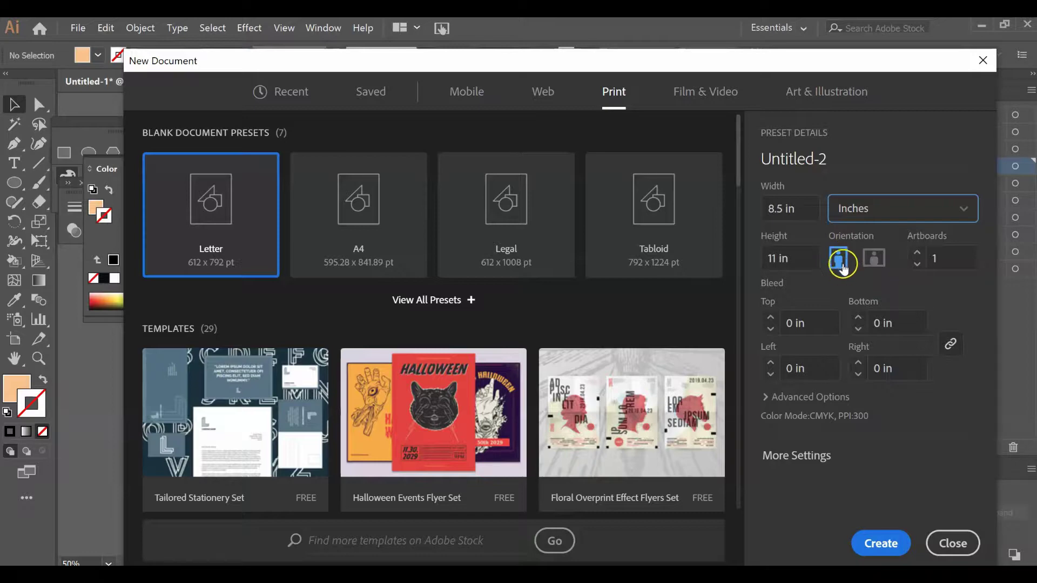
{"action": "left_click", "coordinate": [877, 260]}
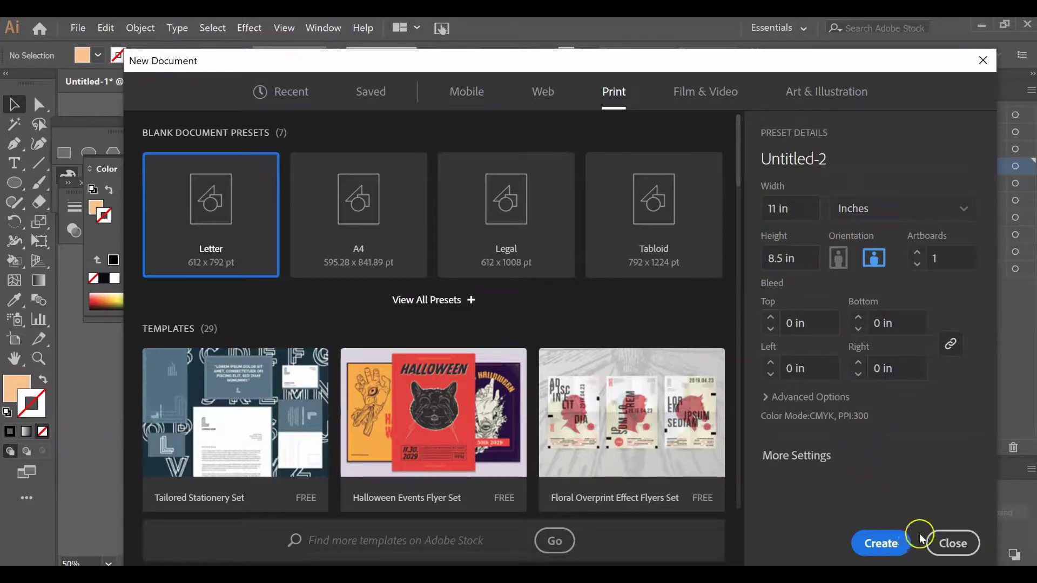
{"action": "left_click", "coordinate": [952, 543]}
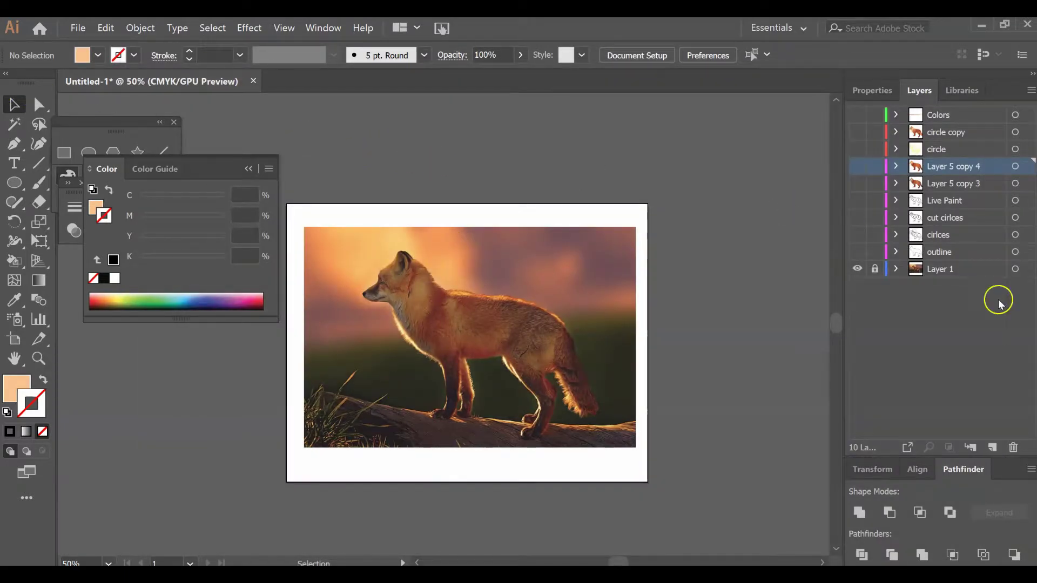
- With Layer 1 active and the Pen tool, zoom to about 89% and collapse the Color panel
{"action": "left_click", "coordinate": [967, 272]}
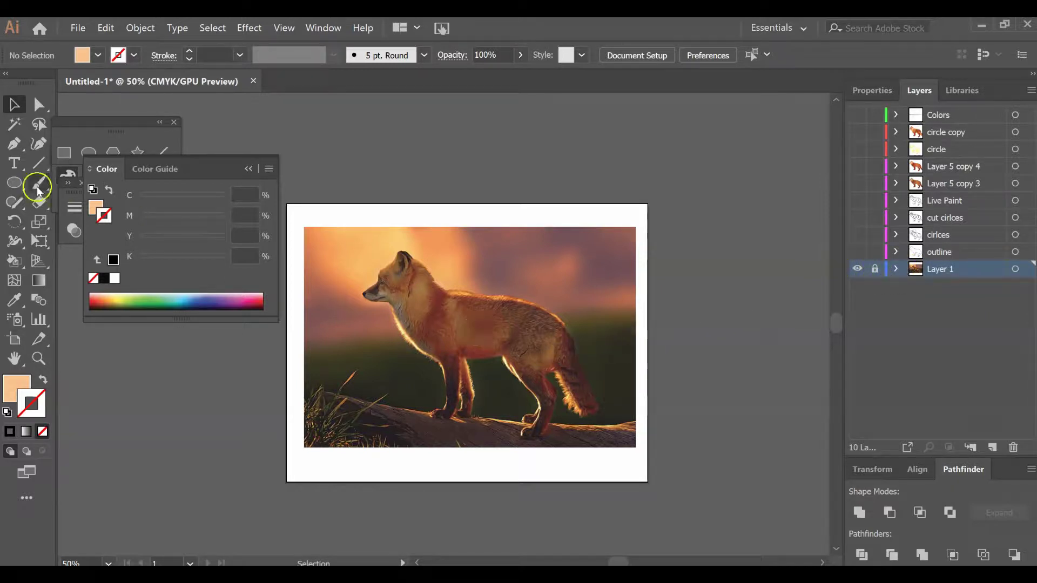
{"action": "left_click", "coordinate": [23, 144]}
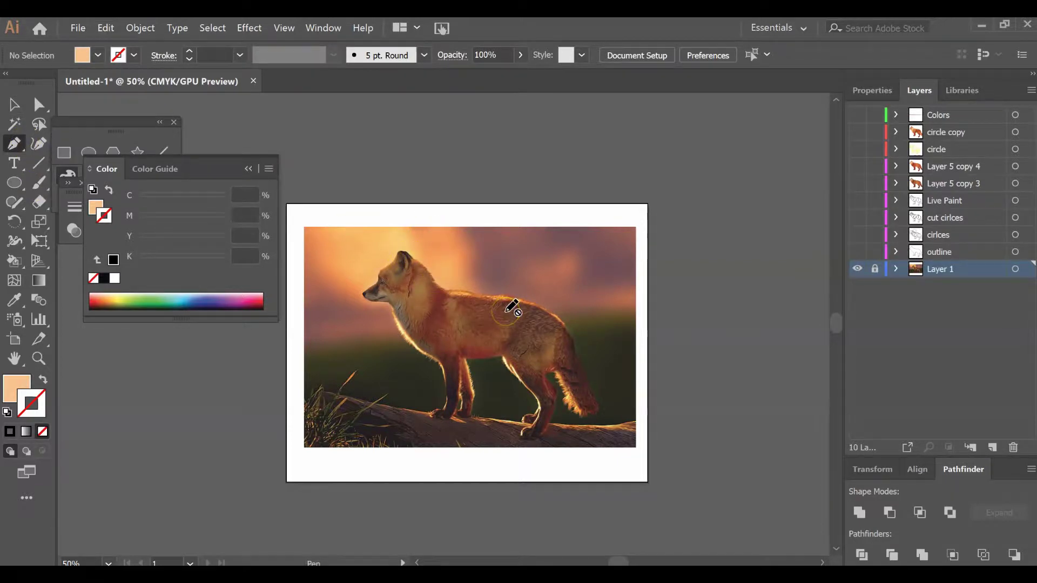
{"action": "key", "text": "ctrl+equal"}
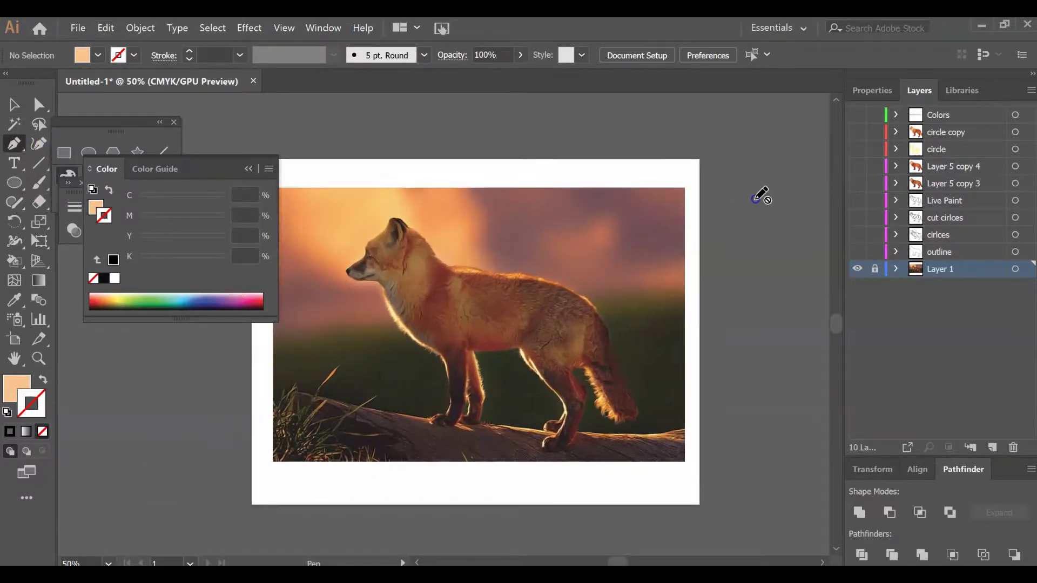
{"action": "left_click_drag", "start_coordinate": [761, 196], "coordinate": [830, 151]}
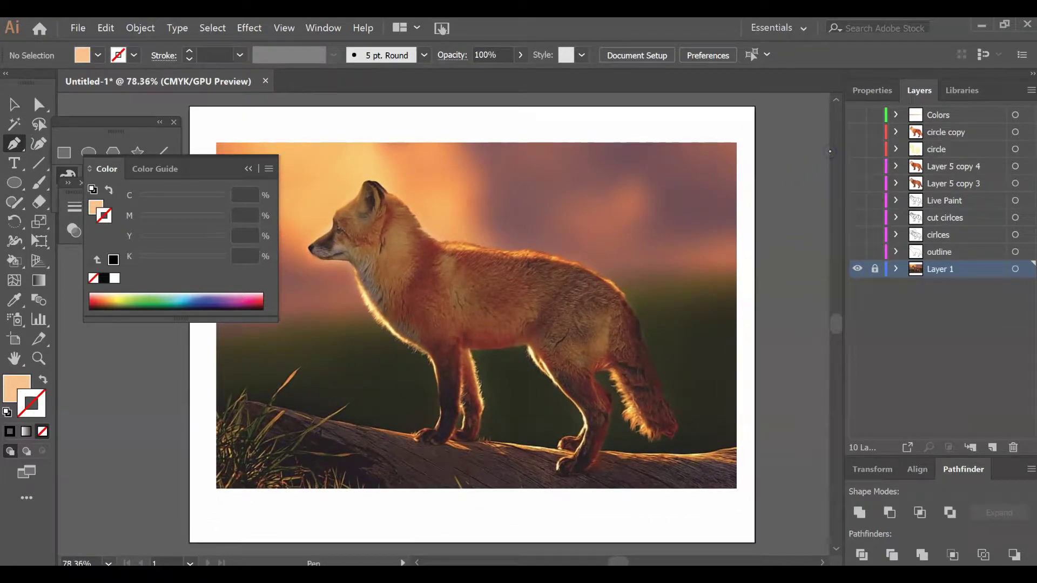
{"action": "left_click", "coordinate": [251, 169]}
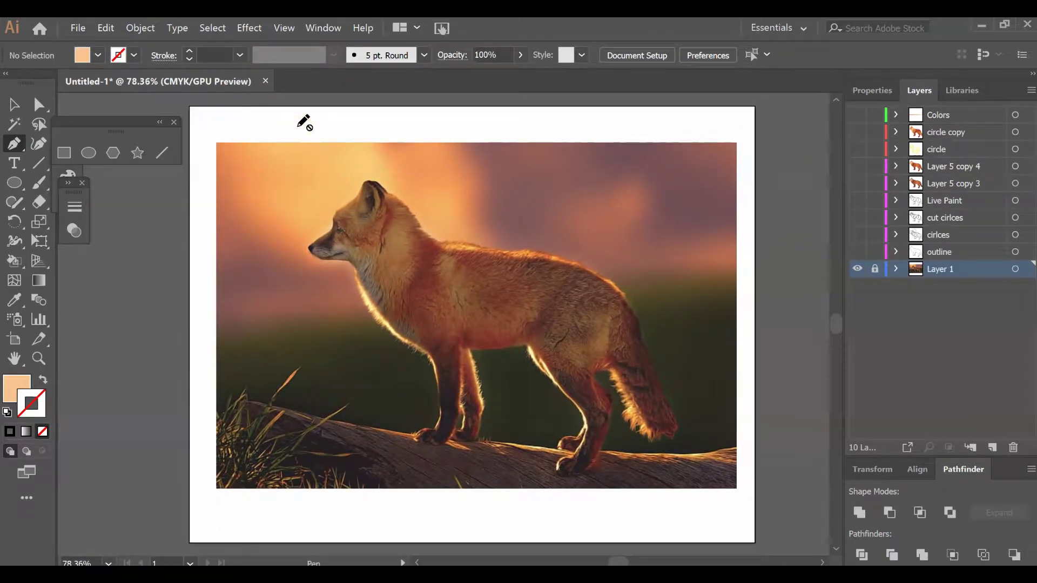
{"action": "key", "text": "ctrl+equal"}
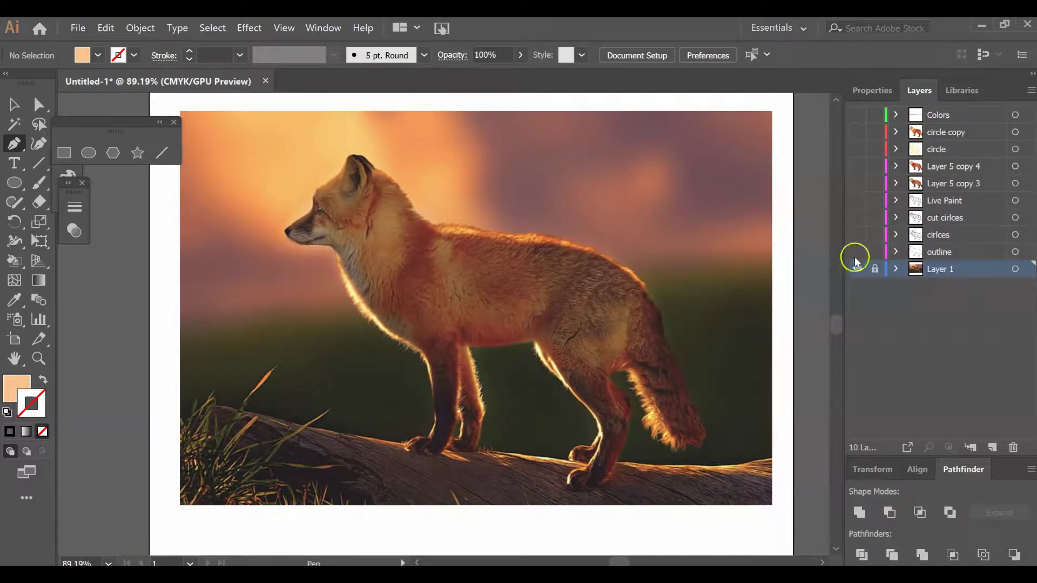
- Make the fox outline layer visible and the target for new ellipses
{"action": "left_click", "coordinate": [858, 252]}
{"action": "left_click", "coordinate": [14, 111]}
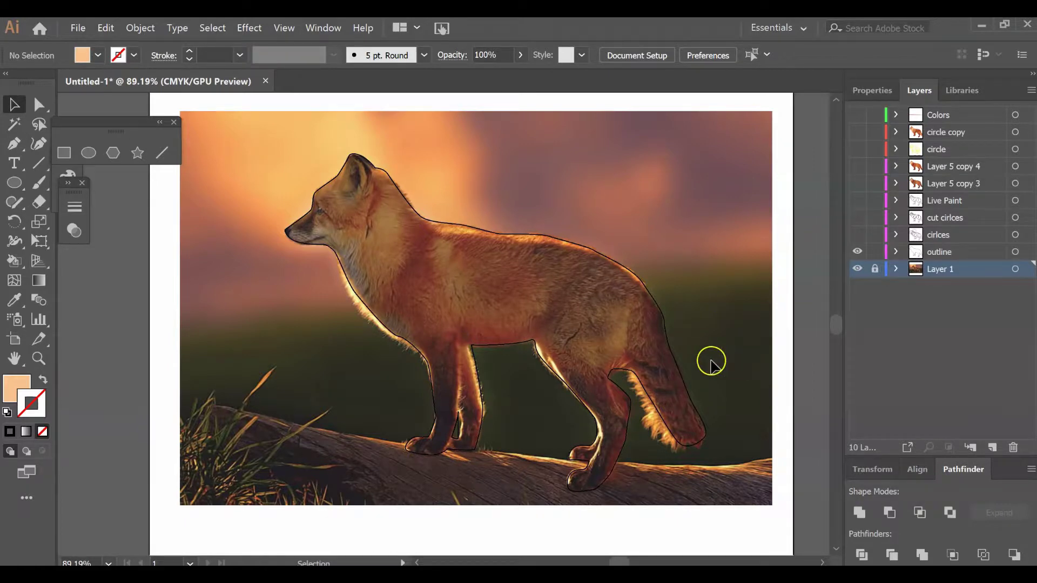
{"action": "left_click", "coordinate": [95, 154]}
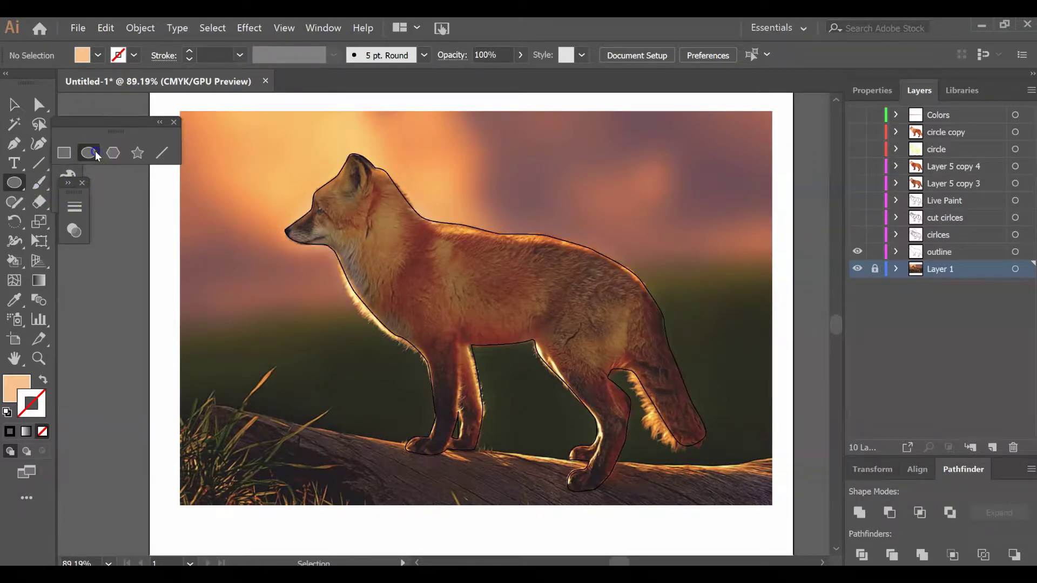
{"action": "left_click", "coordinate": [927, 257]}
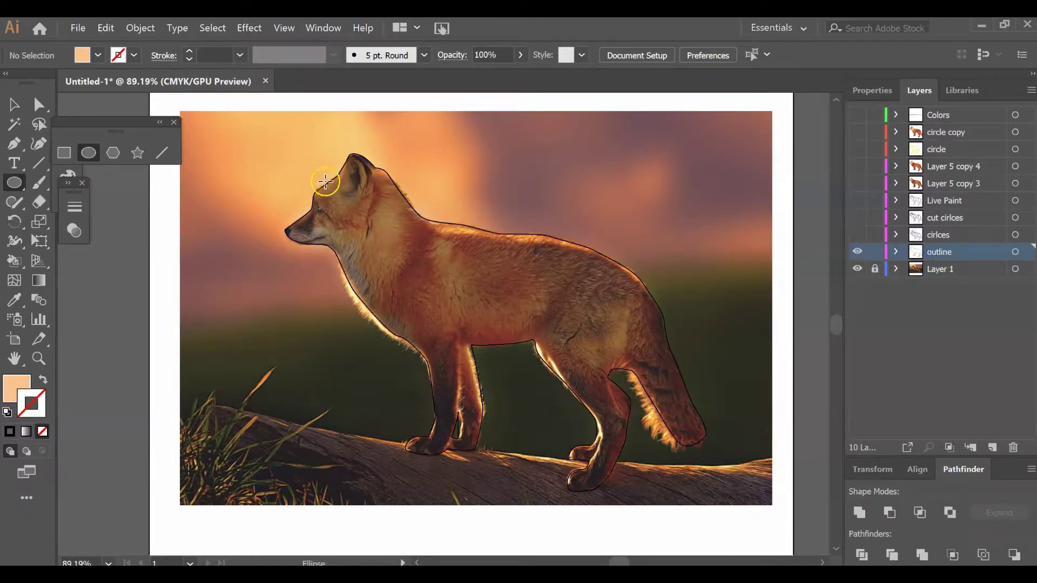
- Draw a circle over the fox's head with no fill and a black stroke
{"action": "mouse_move", "coordinate": [285, 174]}
{"action": "left_mouse_down"}
{"action": "mouse_move", "coordinate": [394, 278]}
{"action": "mouse_move", "coordinate": [396, 296]}
{"action": "mouse_move", "coordinate": [427, 314]}
{"action": "left_mouse_up"}
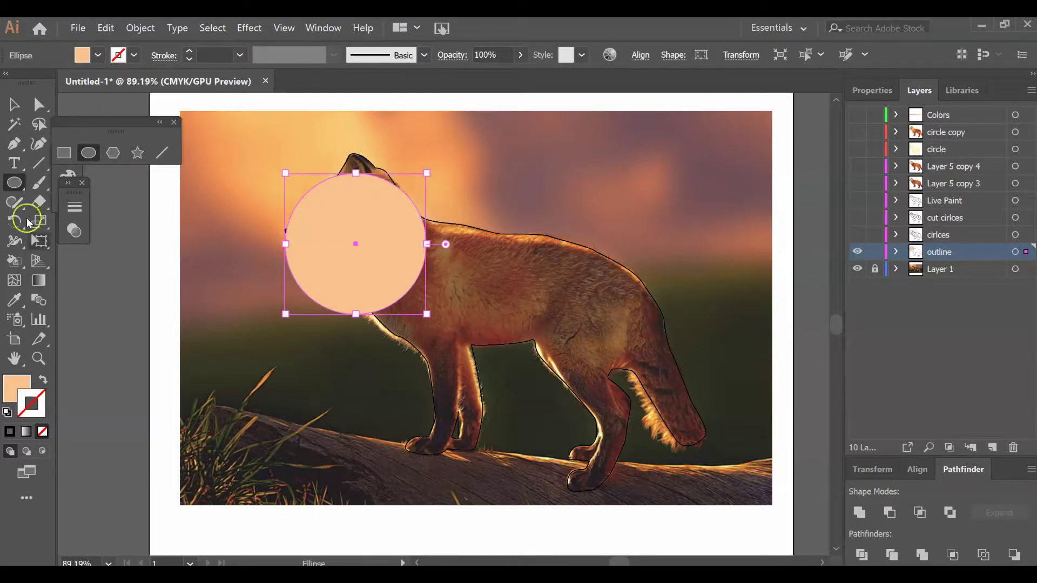
{"action": "left_click", "coordinate": [28, 402]}
{"action": "left_click", "coordinate": [44, 382]}
{"action": "left_click", "coordinate": [7, 412]}
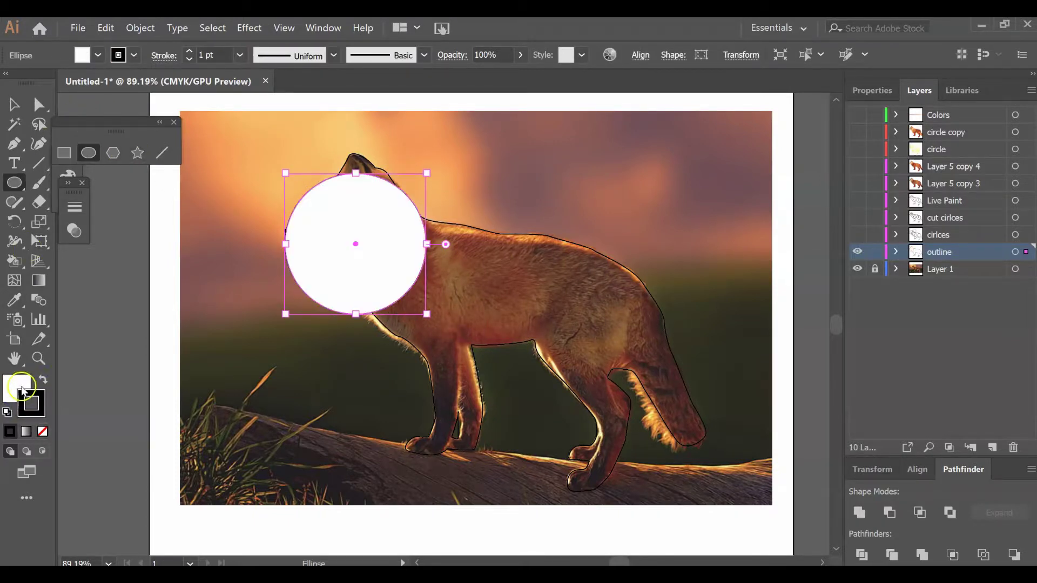
{"action": "left_click", "coordinate": [42, 431]}
{"action": "left_click", "coordinate": [249, 168]}
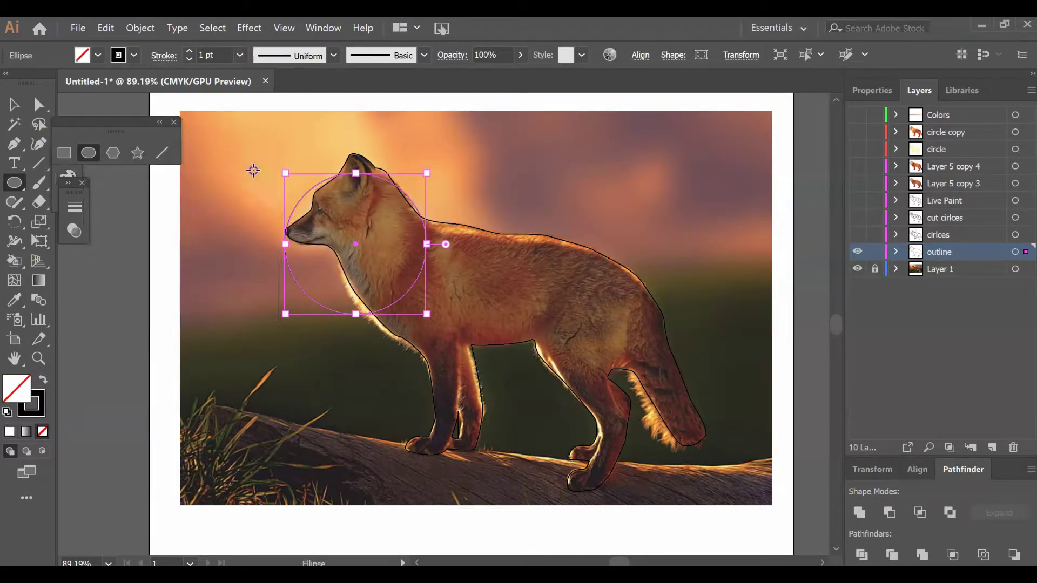
{"action": "left_click", "coordinate": [233, 255]}
{"action": "left_click", "coordinate": [537, 327]}
- Move the circle onto the body, Alt-drag a copy back to the head, and resize it to fit
{"action": "left_click", "coordinate": [12, 105]}
{"action": "left_click", "coordinate": [201, 229]}
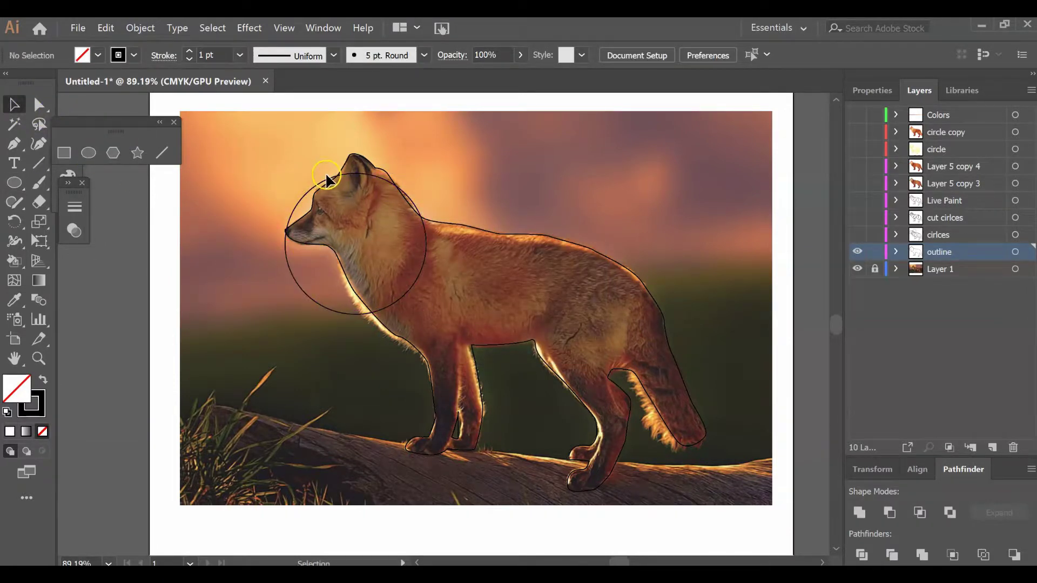
{"action": "left_click_drag", "start_coordinate": [327, 179], "coordinate": [558, 258]}
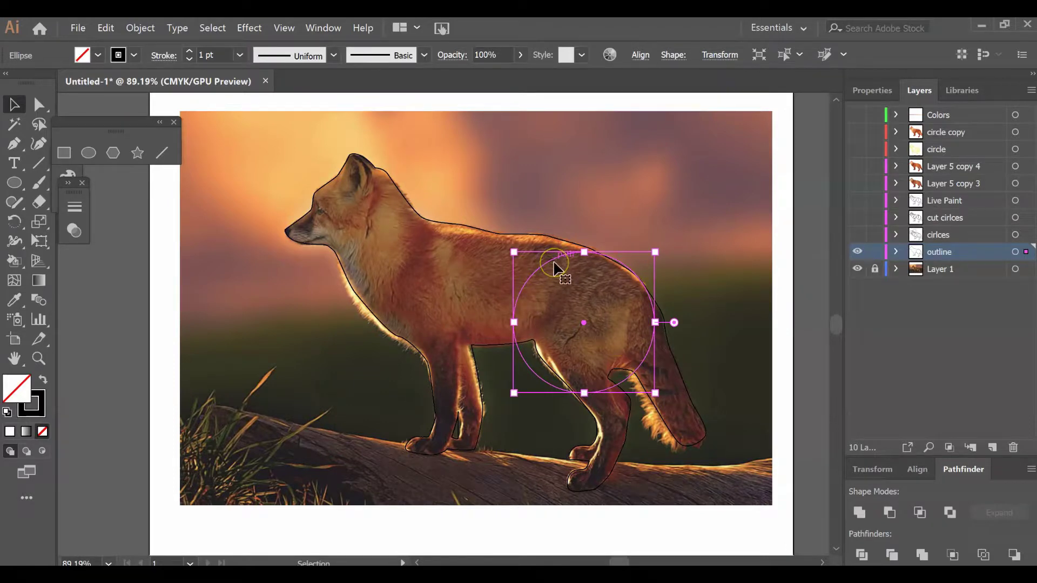
{"action": "left_click_drag", "start_coordinate": [555, 263], "coordinate": [296, 157]}
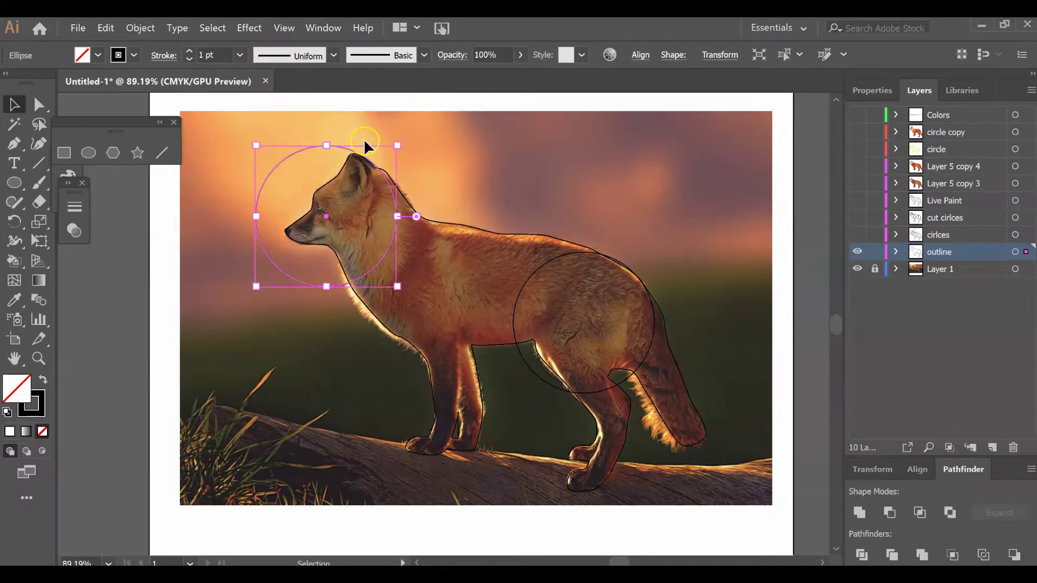
{"action": "mouse_move", "coordinate": [394, 142]}
{"action": "left_mouse_down"}
{"action": "mouse_move", "coordinate": [383, 160]}
{"action": "mouse_move", "coordinate": [361, 160]}
{"action": "left_mouse_up"}
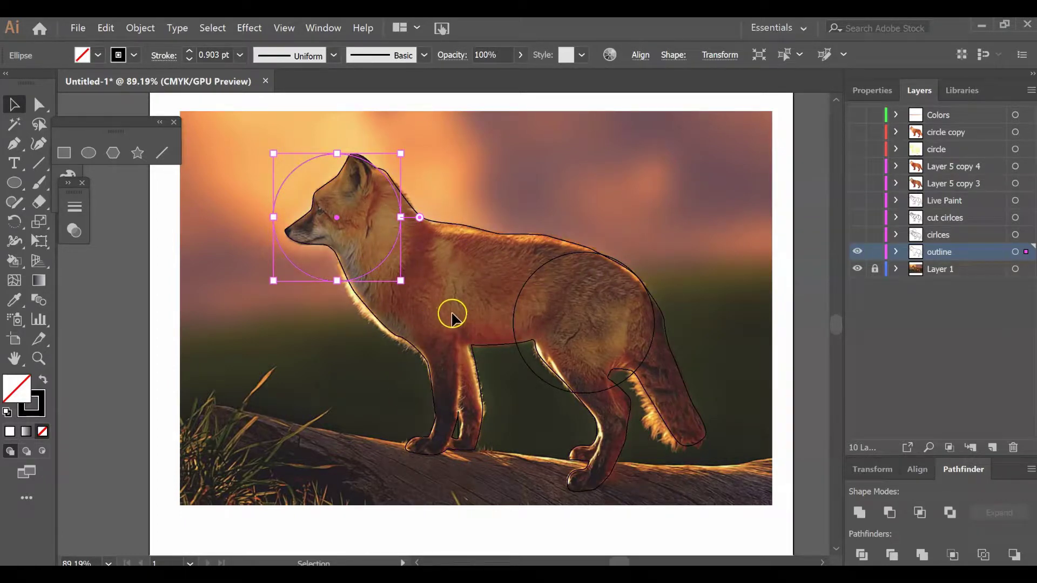
{"action": "left_click", "coordinate": [525, 288]}
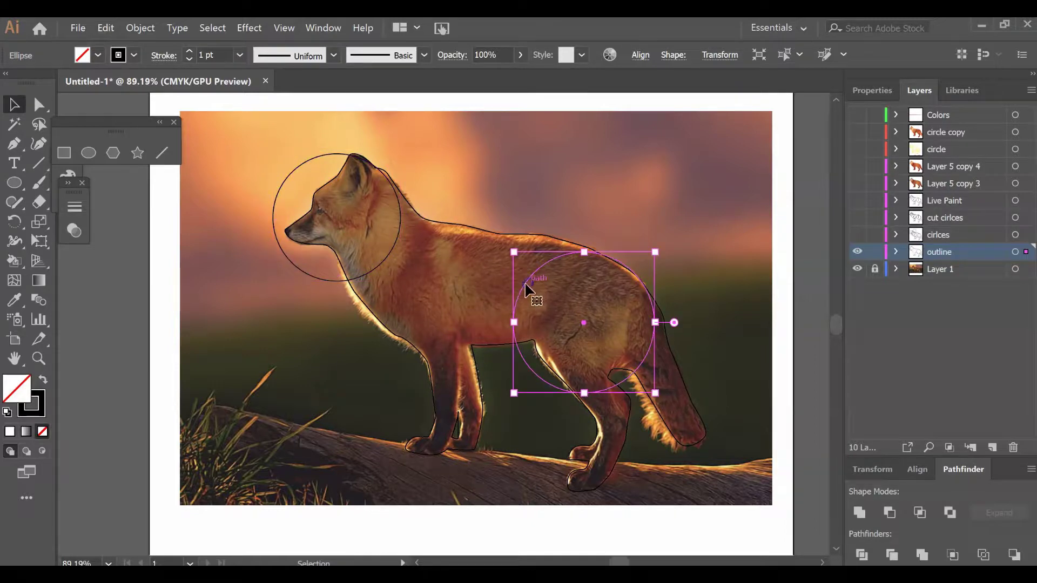
- Undo the two trial circles and make the overlapping circles layer visible
{"action": "key", "text": "ctrl+z"}
{"action": "key", "text": "ctrl+z"}
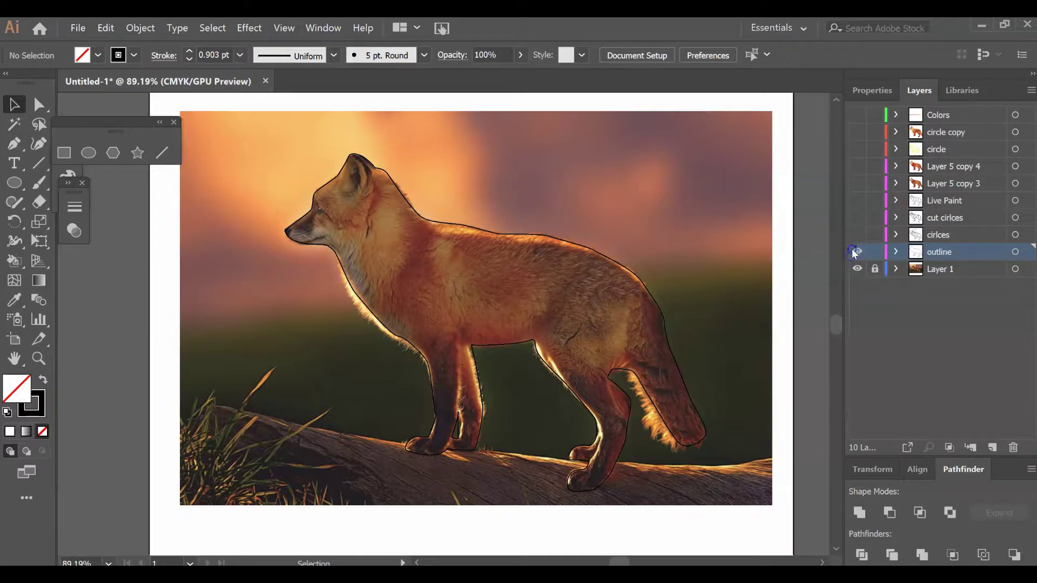
{"action": "left_click", "coordinate": [857, 235]}
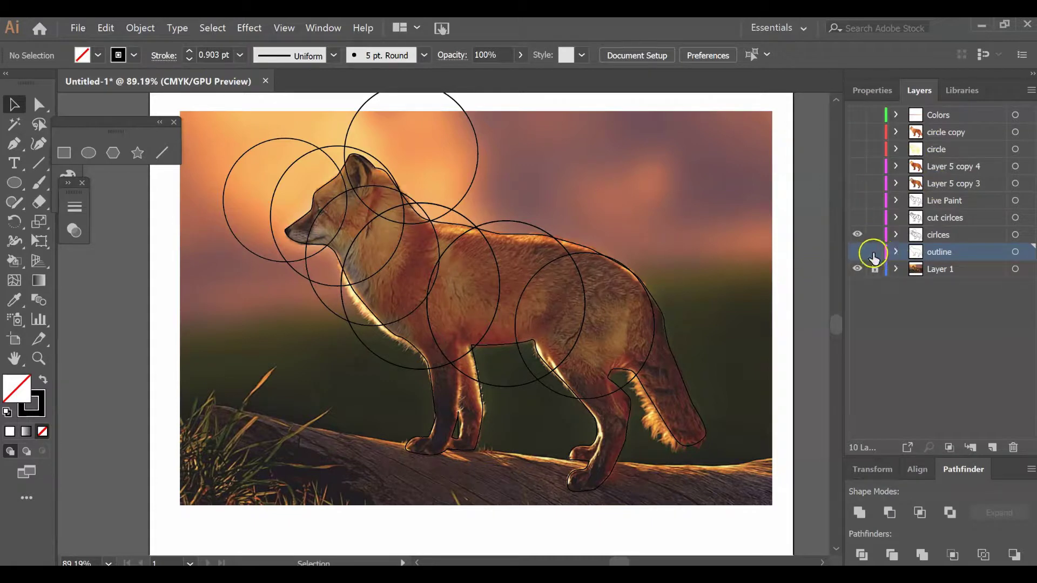
- Compare the cut circles and full circles layers, ending with only the full circles and outline visible
{"action": "left_click", "coordinate": [857, 233]}
{"action": "left_click", "coordinate": [857, 218]}
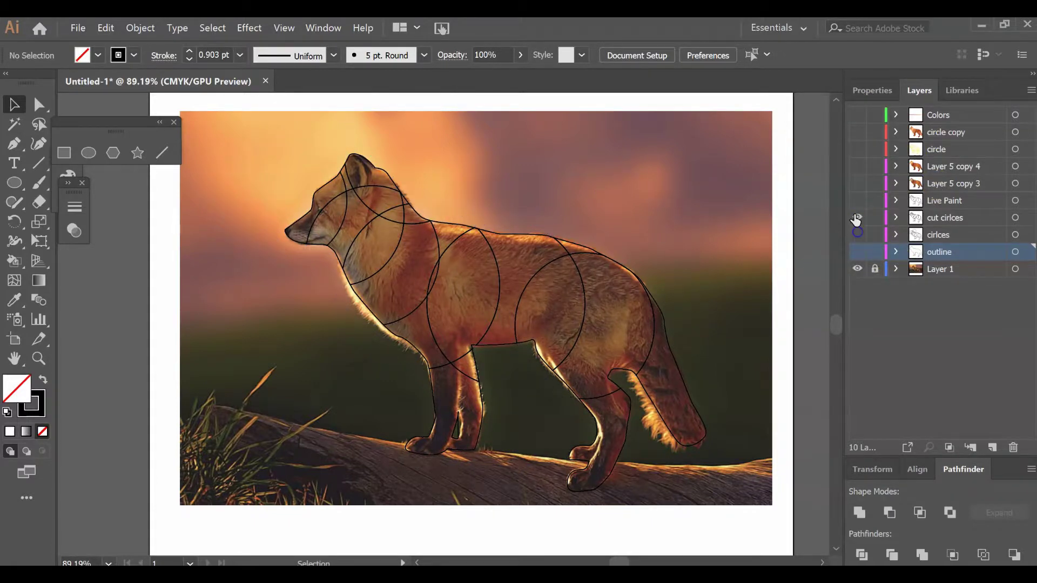
{"action": "left_click", "coordinate": [861, 237]}
{"action": "left_click", "coordinate": [857, 251]}
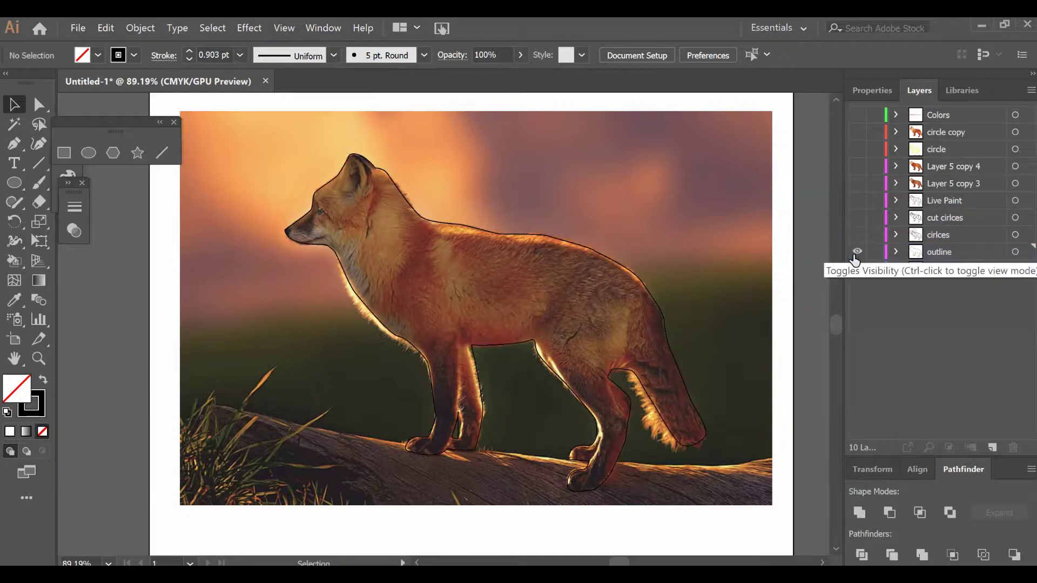
{"action": "left_click", "coordinate": [855, 234]}
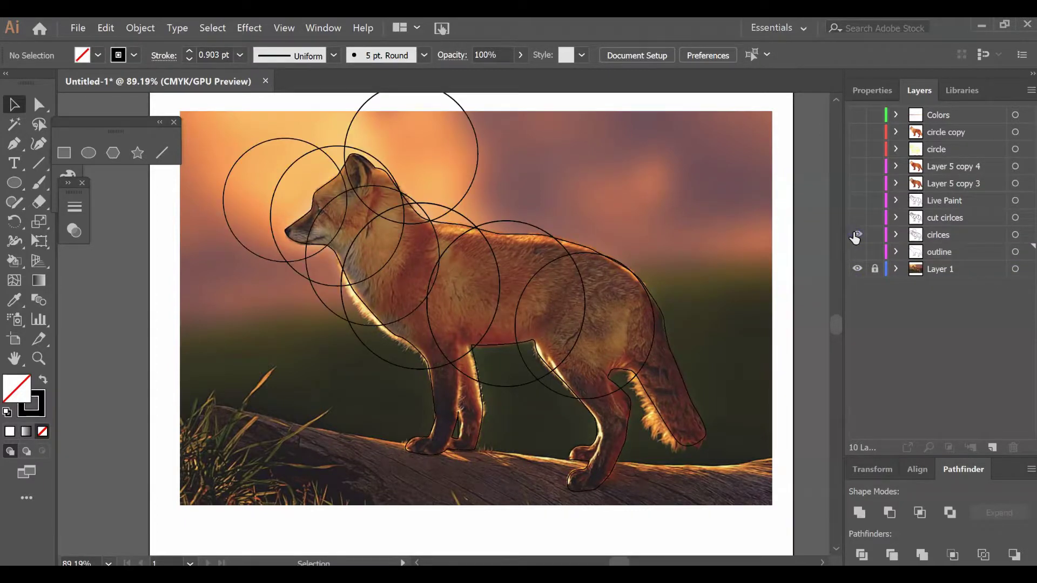
{"action": "left_click", "coordinate": [856, 234]}
{"action": "left_click", "coordinate": [856, 235]}
{"action": "left_click", "coordinate": [855, 235]}
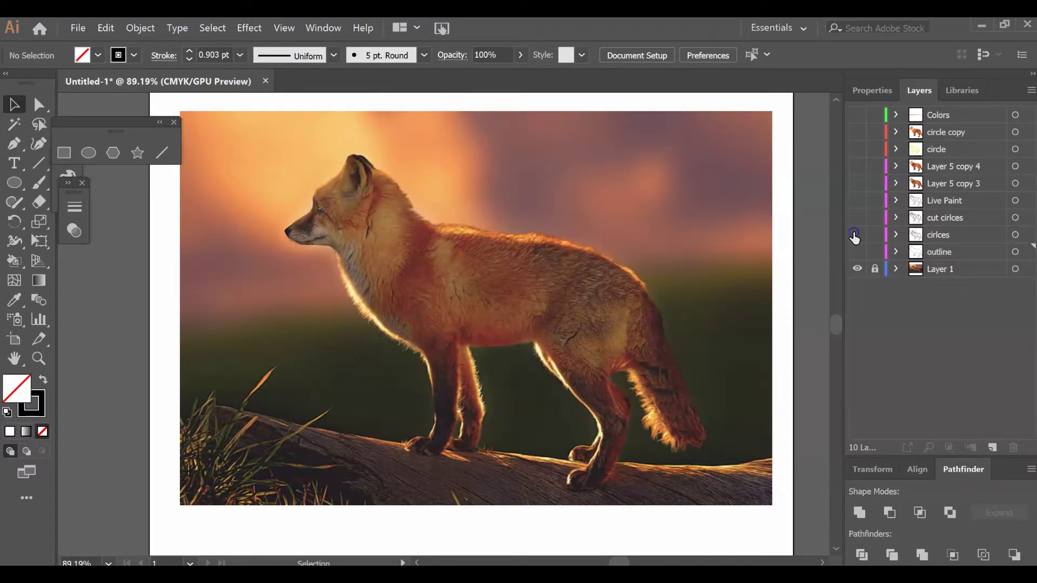
{"action": "left_click", "coordinate": [856, 217]}
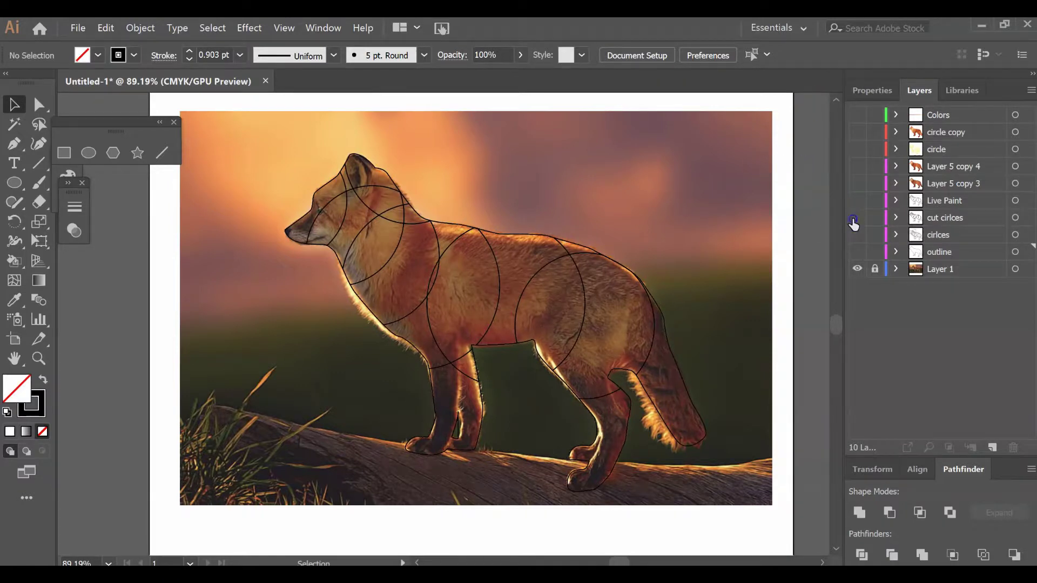
{"action": "left_click", "coordinate": [856, 217]}
{"action": "left_click", "coordinate": [856, 234]}
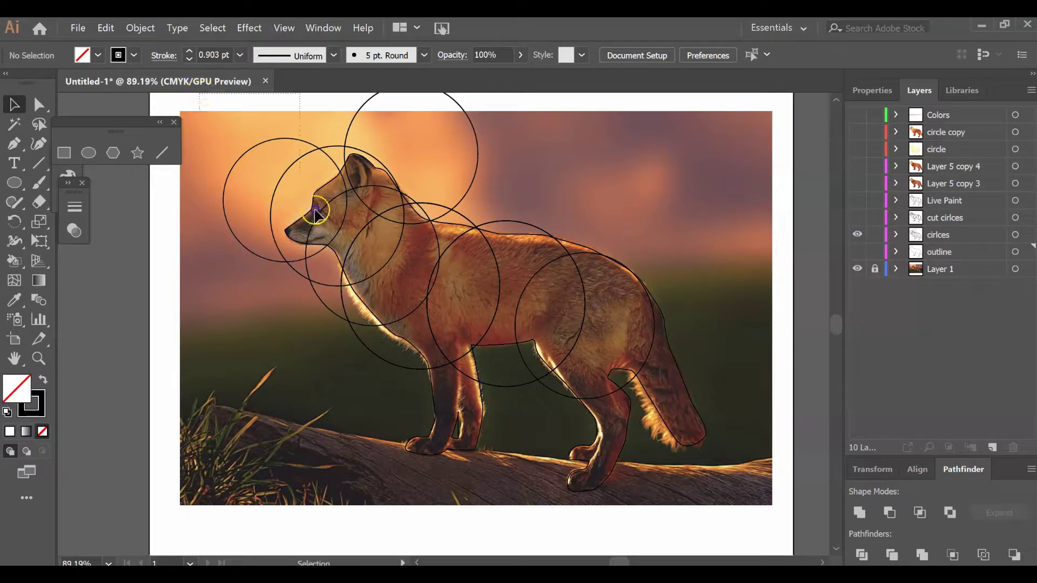
{"action": "scroll", "coordinate": [616, 481], "scroll_direction": "down", "scroll_amount": 2}
- Select all the construction circles, apply Pathfinder Divide, and deselect
{"action": "left_click", "coordinate": [689, 407]}
{"action": "scroll", "coordinate": [685, 393], "scroll_direction": "up", "scroll_amount": 2}
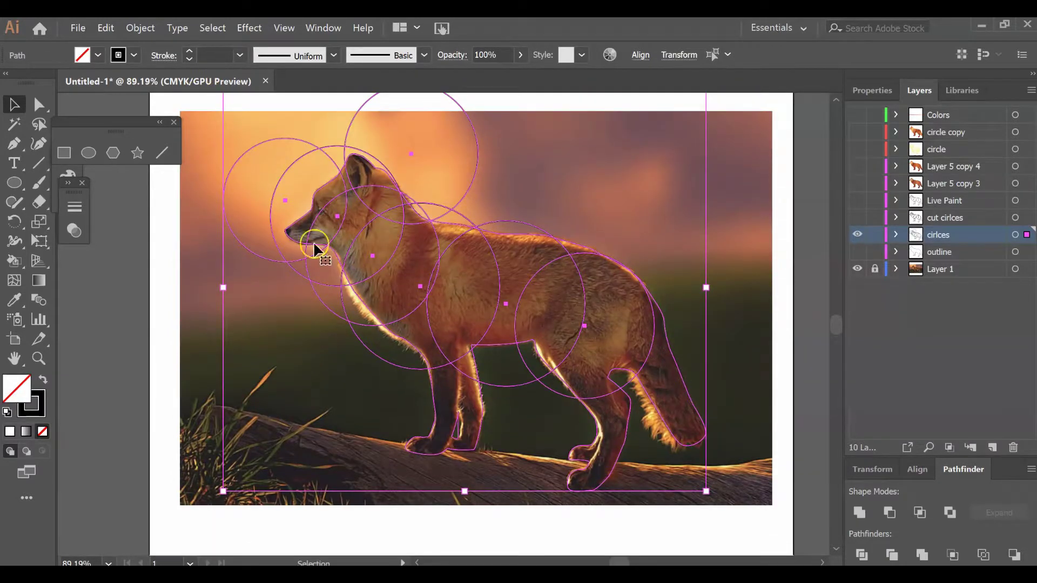
{"action": "left_click", "coordinate": [862, 553]}
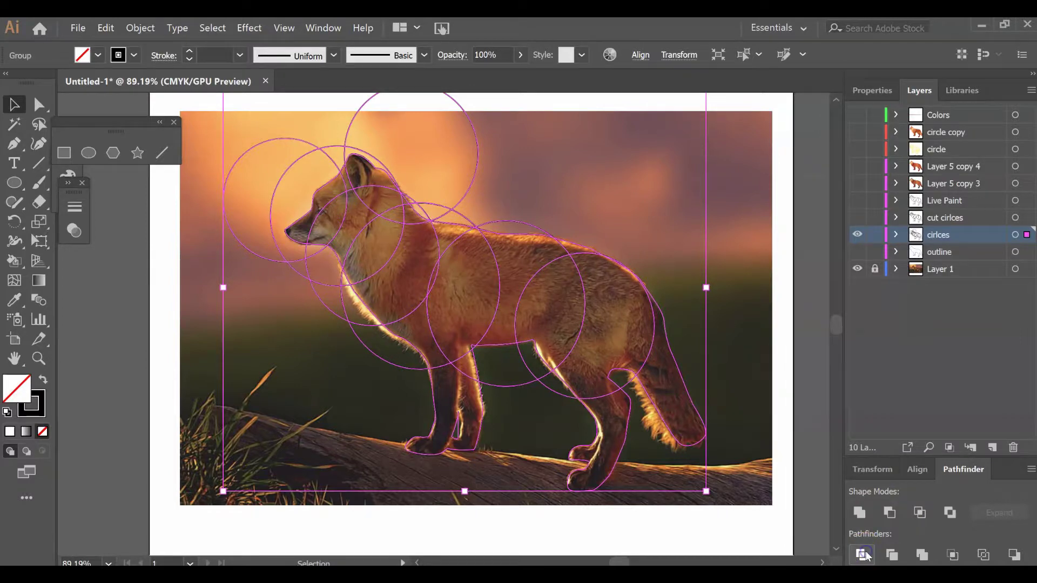
{"action": "left_click", "coordinate": [677, 304]}
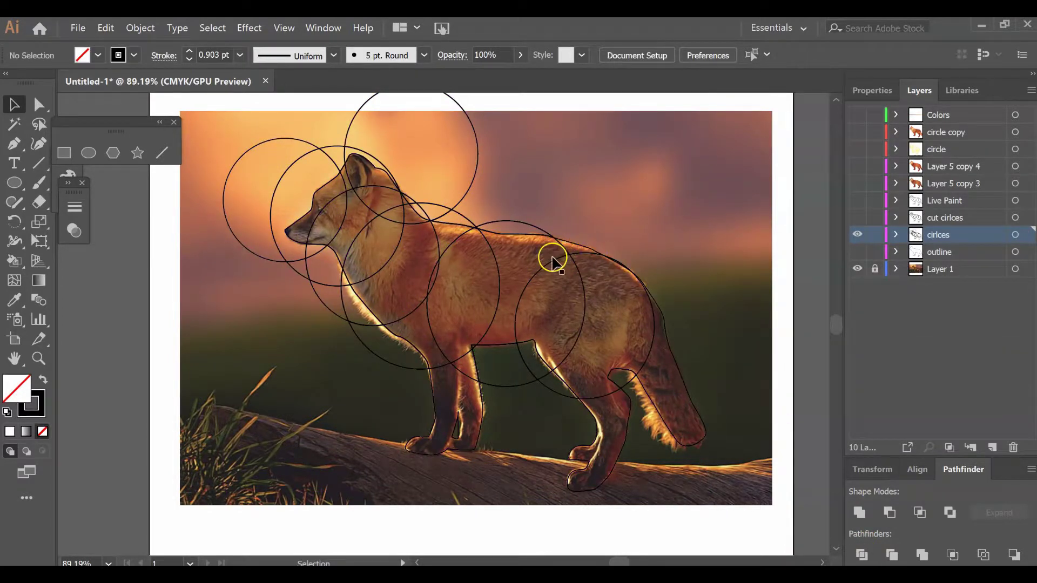
- Ungroup the divided circle pieces
{"action": "left_click", "coordinate": [516, 221]}
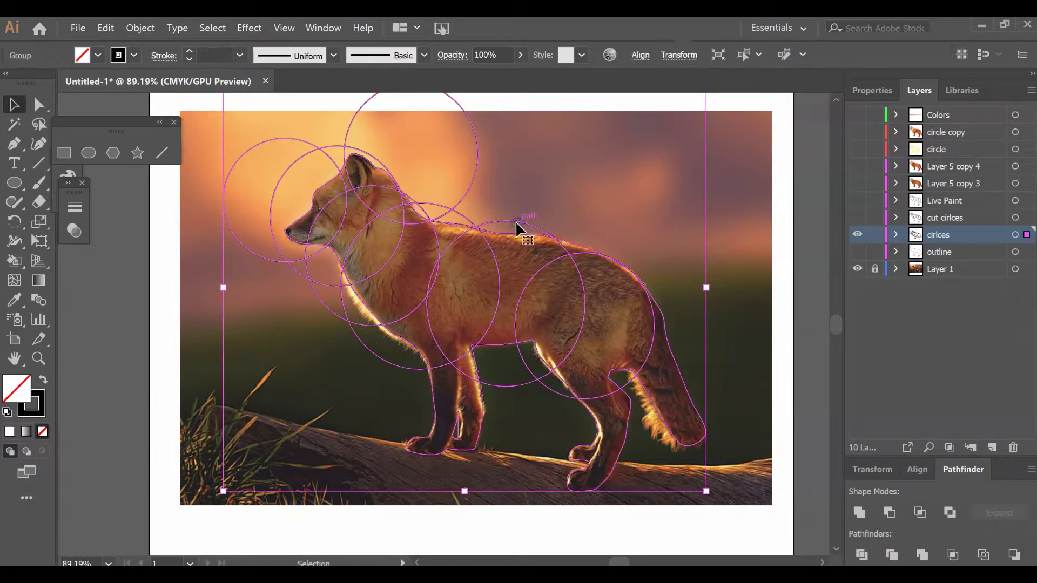
{"action": "left_click", "coordinate": [131, 245]}
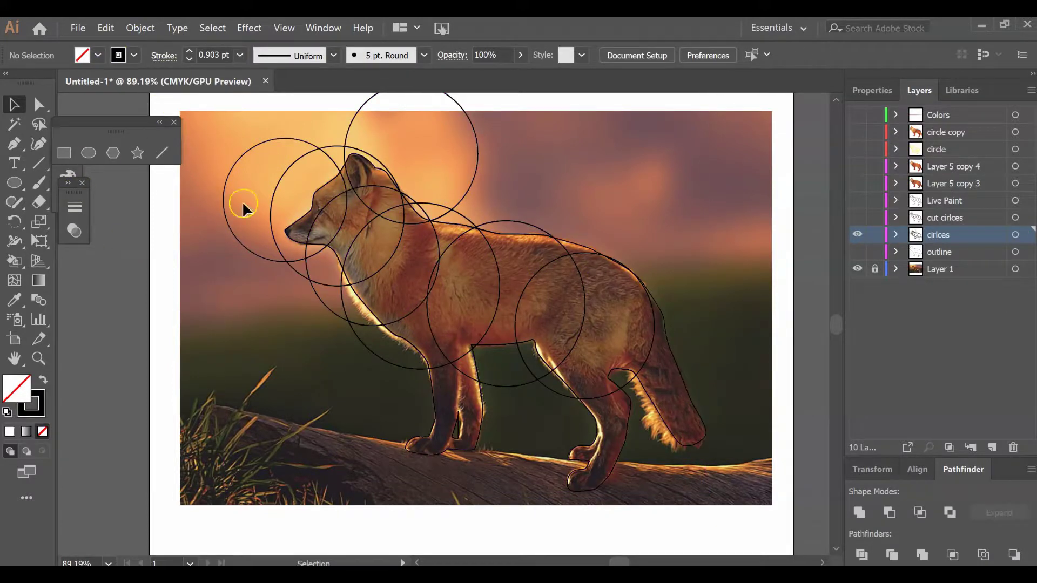
{"action": "left_click", "coordinate": [340, 213]}
{"action": "right_click", "coordinate": [336, 199]}
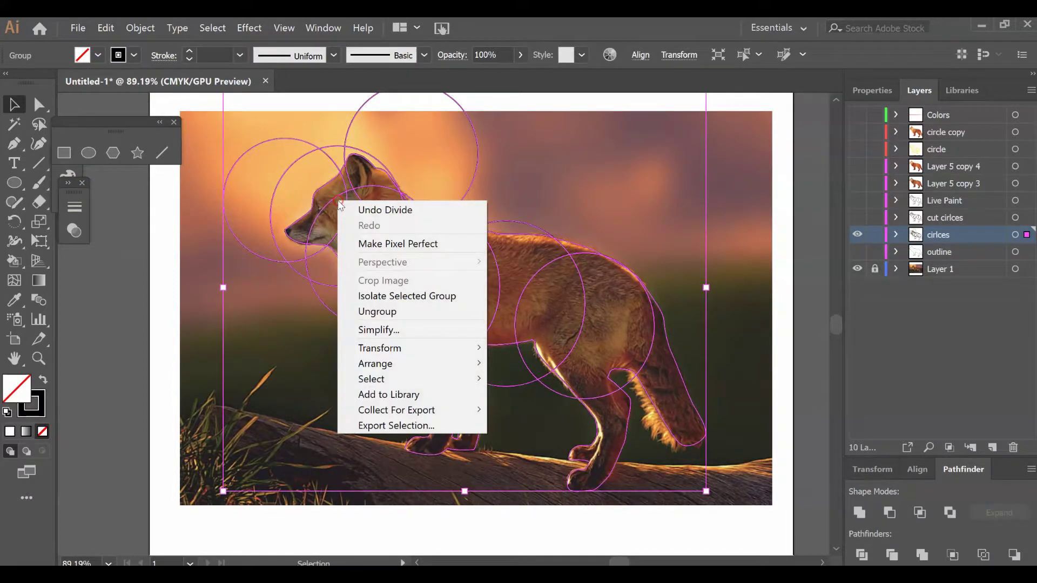
{"action": "left_click", "coordinate": [373, 311]}
{"action": "left_click", "coordinate": [532, 203]}
- Delete the small lens piece on the fox's back, keeping the top circle above the head
{"action": "left_click", "coordinate": [507, 222]}
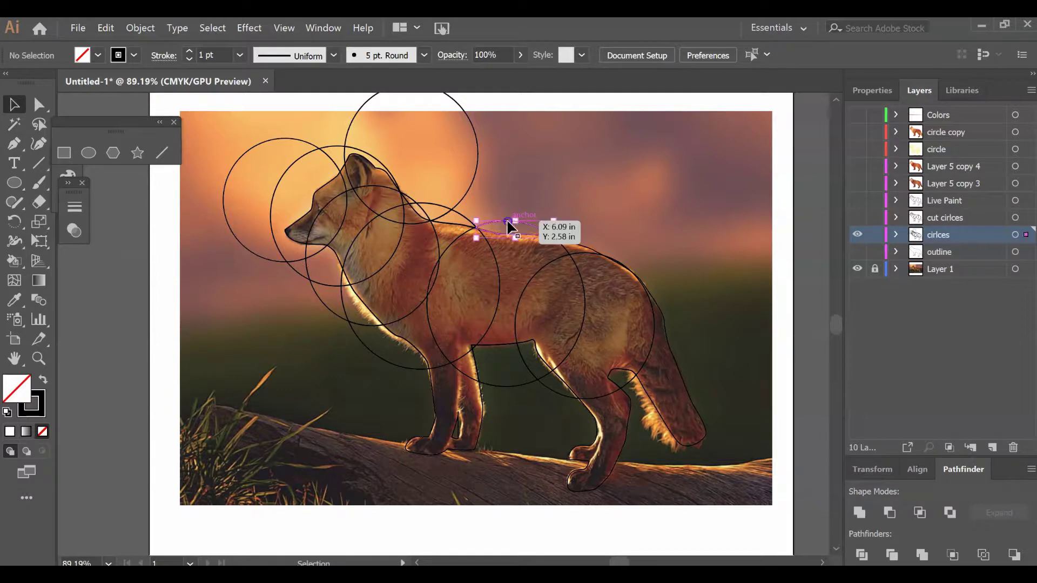
{"action": "key", "text": "Delete"}
{"action": "left_click", "coordinate": [499, 201]}
{"action": "left_click", "coordinate": [477, 186]}
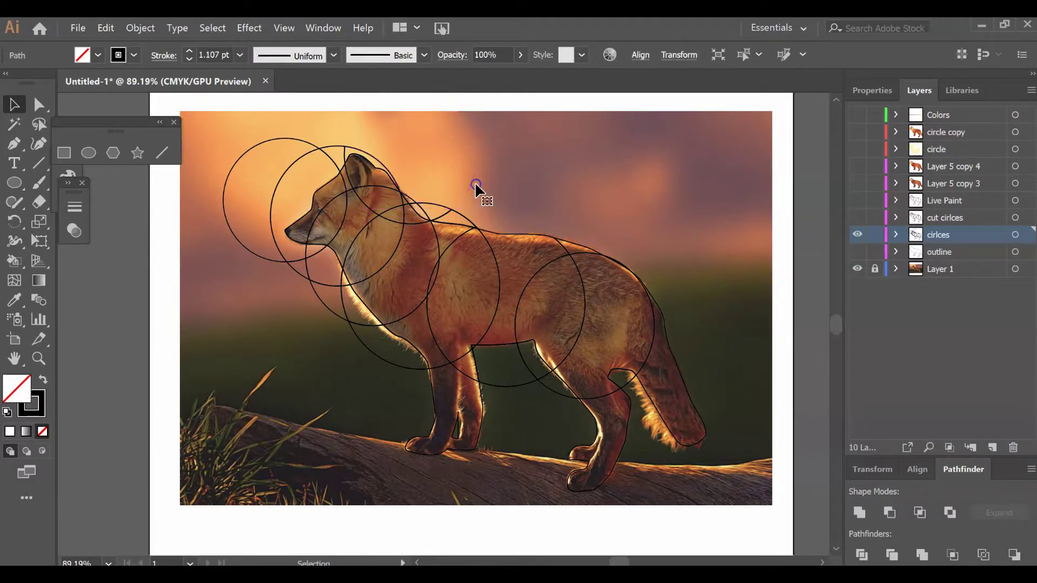
{"action": "key", "text": "Delete"}
{"action": "key", "text": "ctrl+z"}
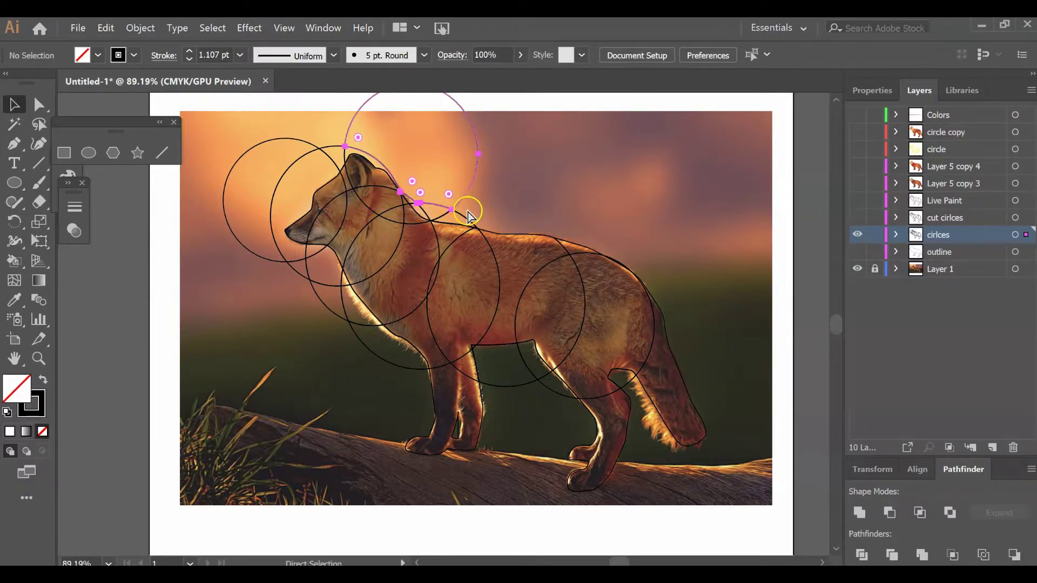
- Hide the circles layer and show the cut circles layer over the fox
{"action": "left_click", "coordinate": [556, 226]}
{"action": "key", "text": "ctrl+3"}
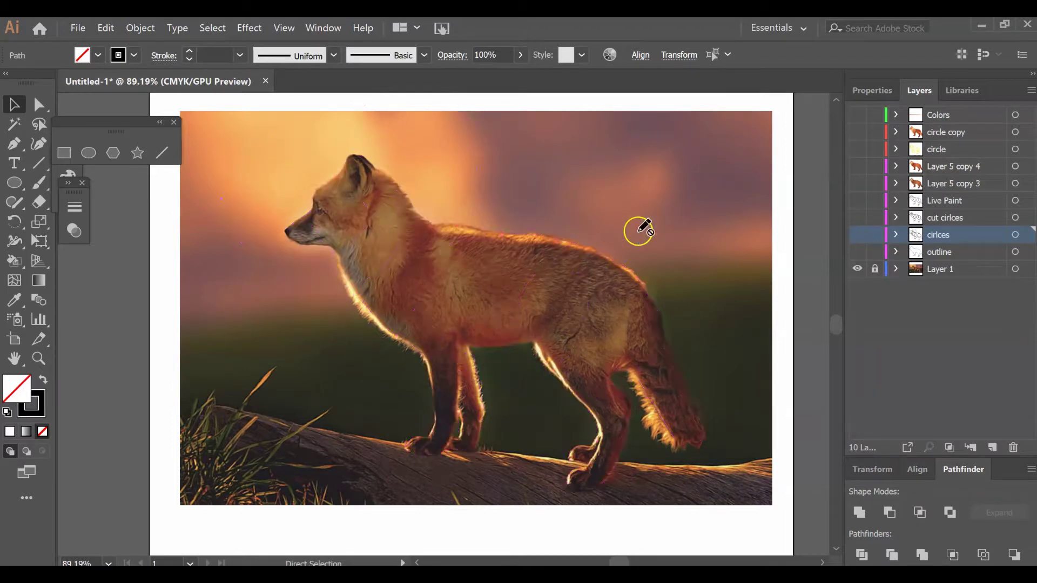
{"action": "key", "text": "ctrl+alt+3"}
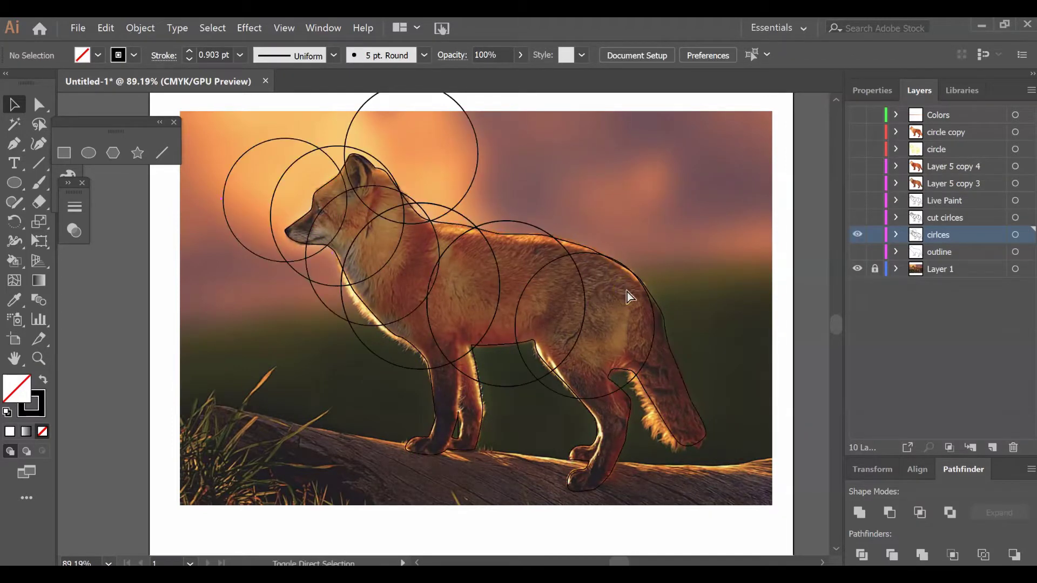
{"action": "left_click", "coordinate": [858, 235]}
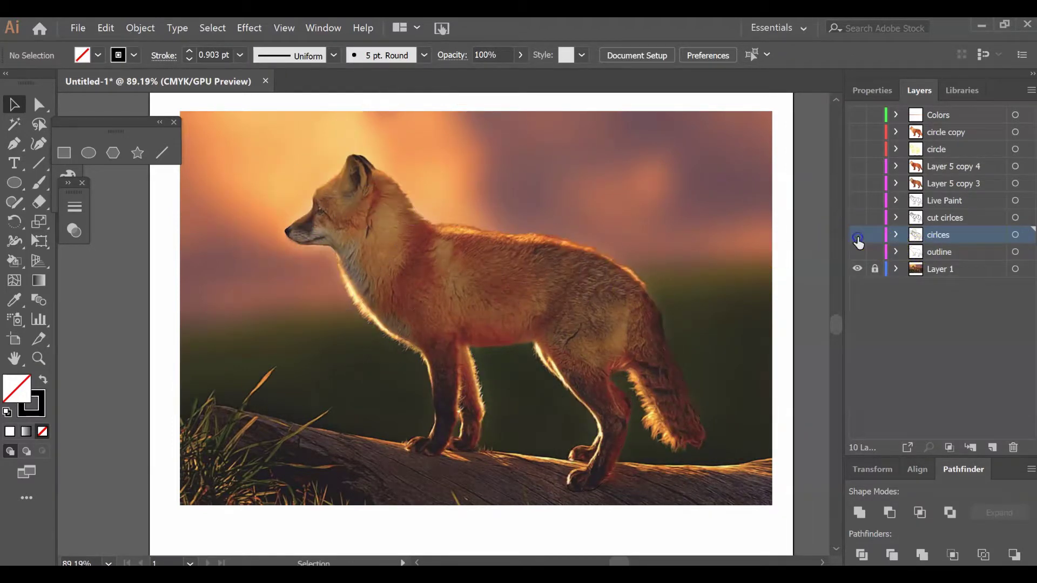
{"action": "left_click", "coordinate": [858, 218]}
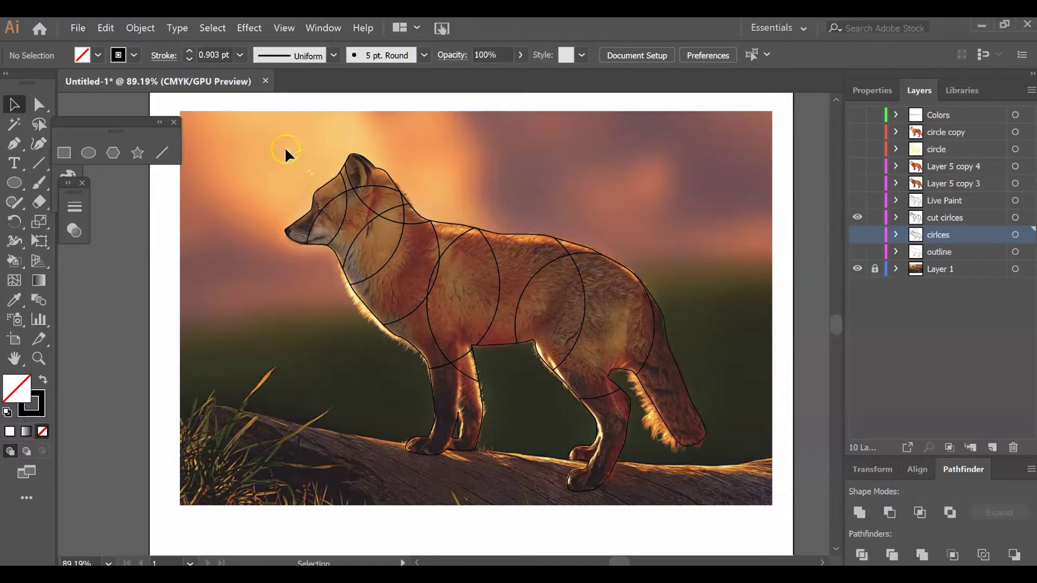
- Make the cut circles a Live Paint group, then show the Live Paint layer instead of them
{"action": "left_click", "coordinate": [709, 505]}
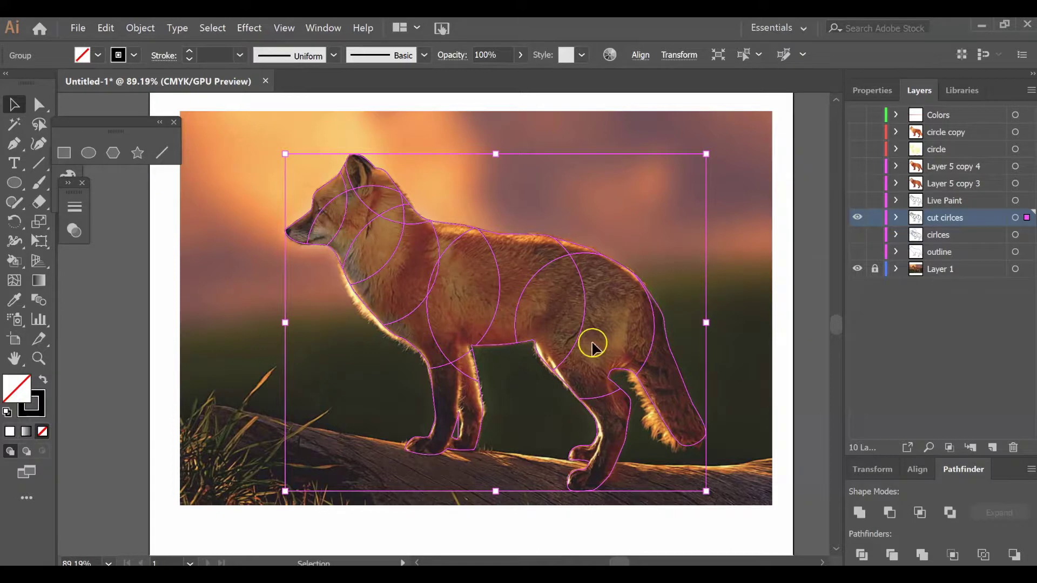
{"action": "left_click", "coordinate": [141, 28]}
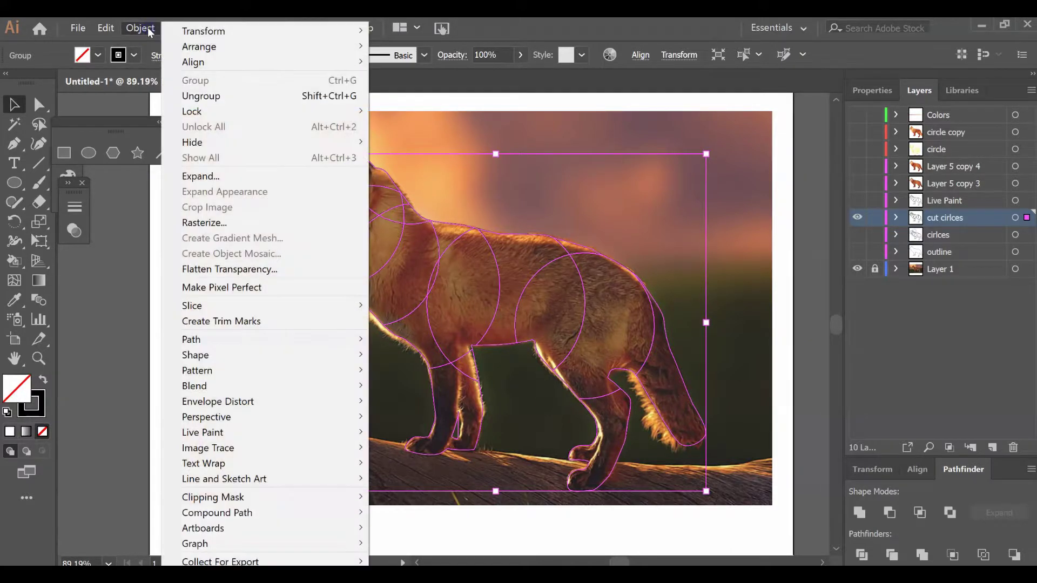
{"action": "left_click", "coordinate": [195, 434]}
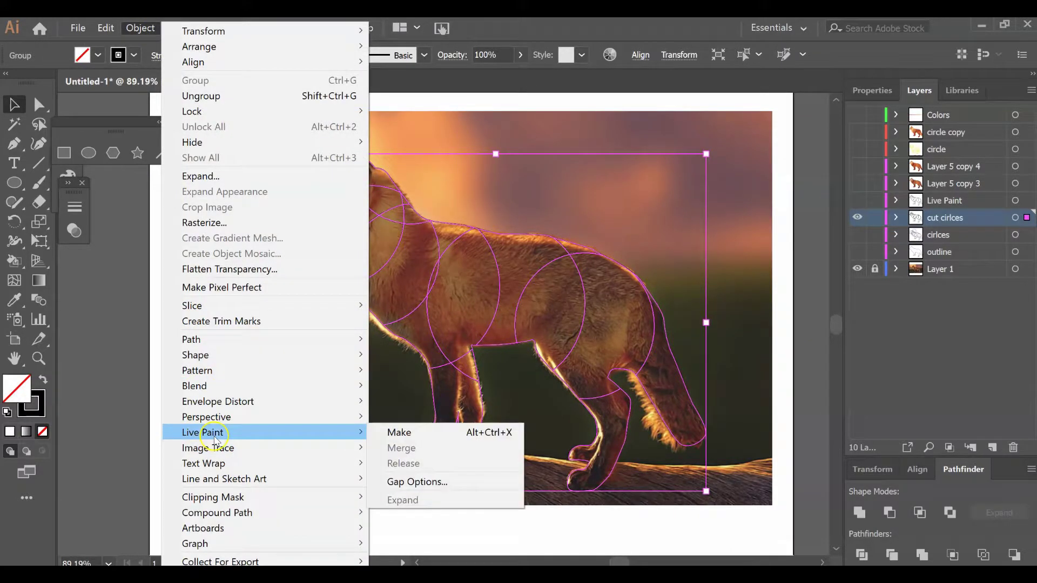
{"action": "left_click", "coordinate": [421, 441]}
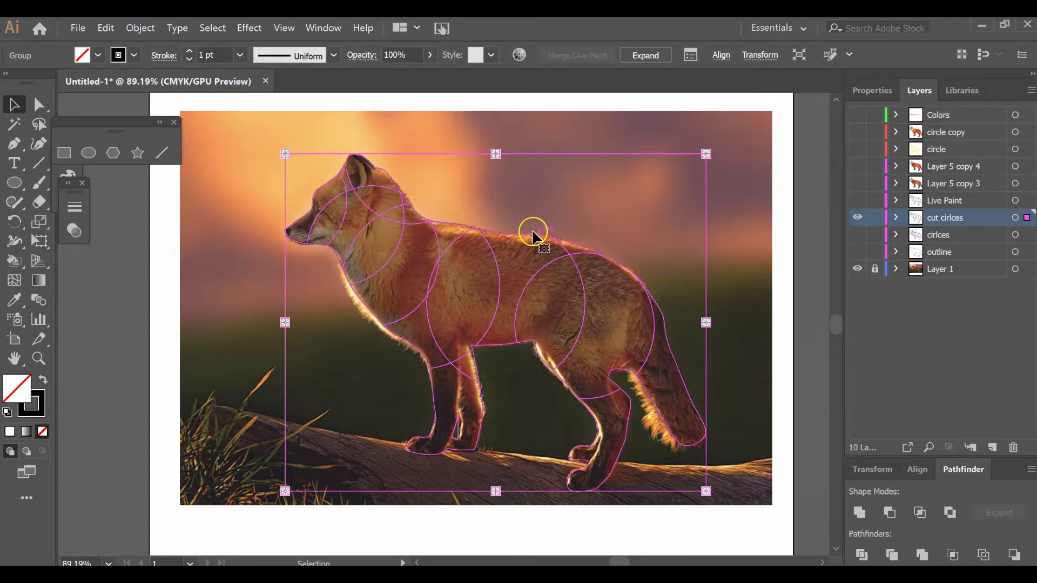
{"action": "left_click", "coordinate": [531, 243]}
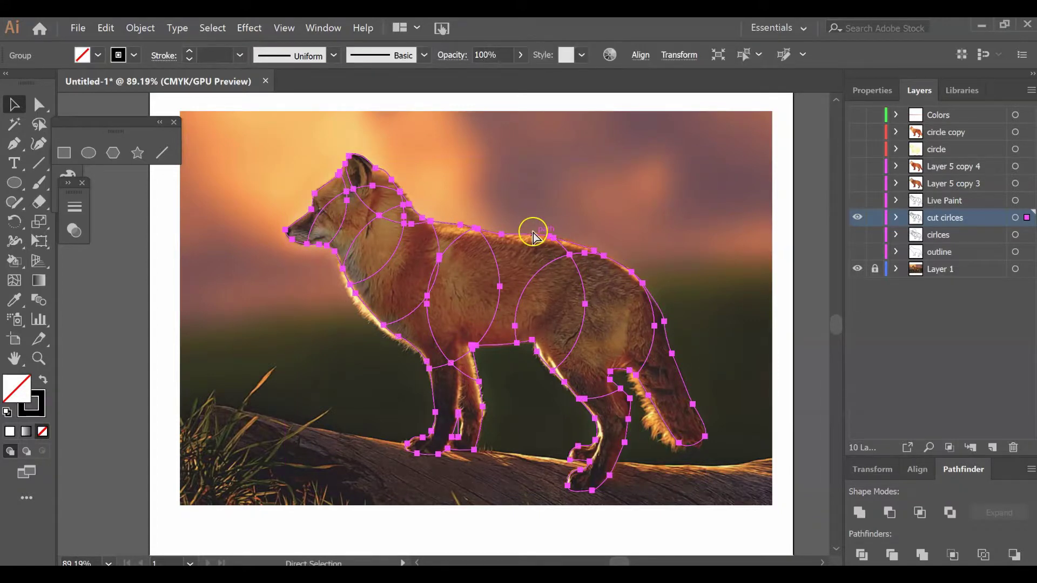
{"action": "left_click", "coordinate": [857, 217]}
{"action": "left_click", "coordinate": [857, 201]}
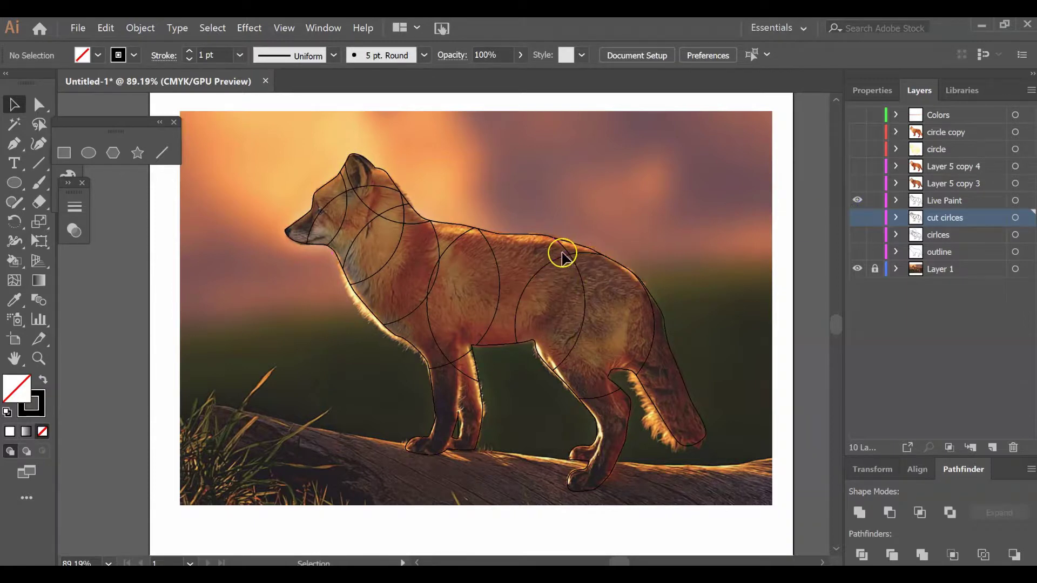
- Show the Colors layer with five orange swatches and select the fox's Live Paint group
{"action": "left_click", "coordinate": [534, 239]}
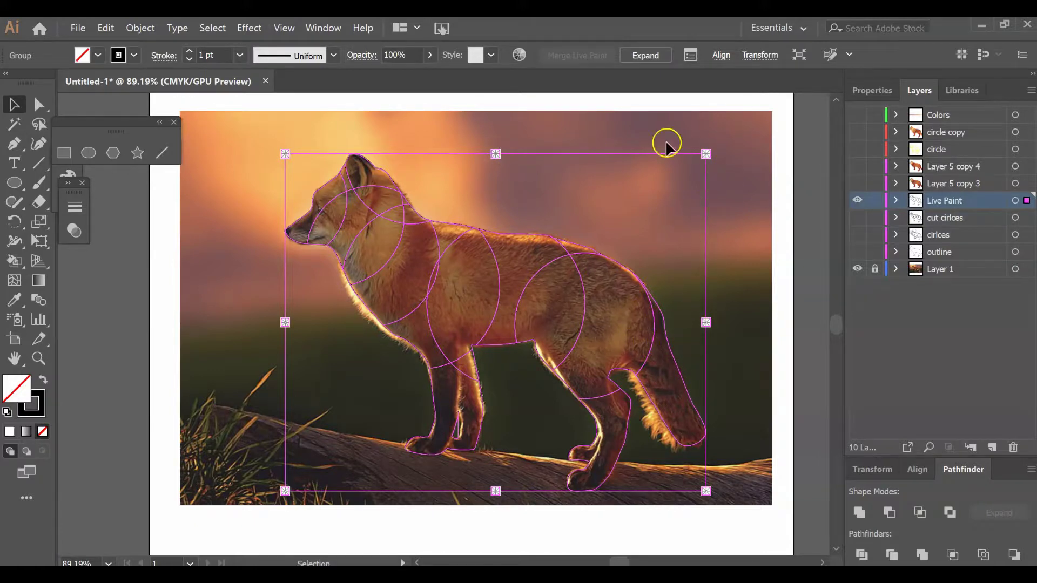
{"action": "left_click", "coordinate": [507, 125]}
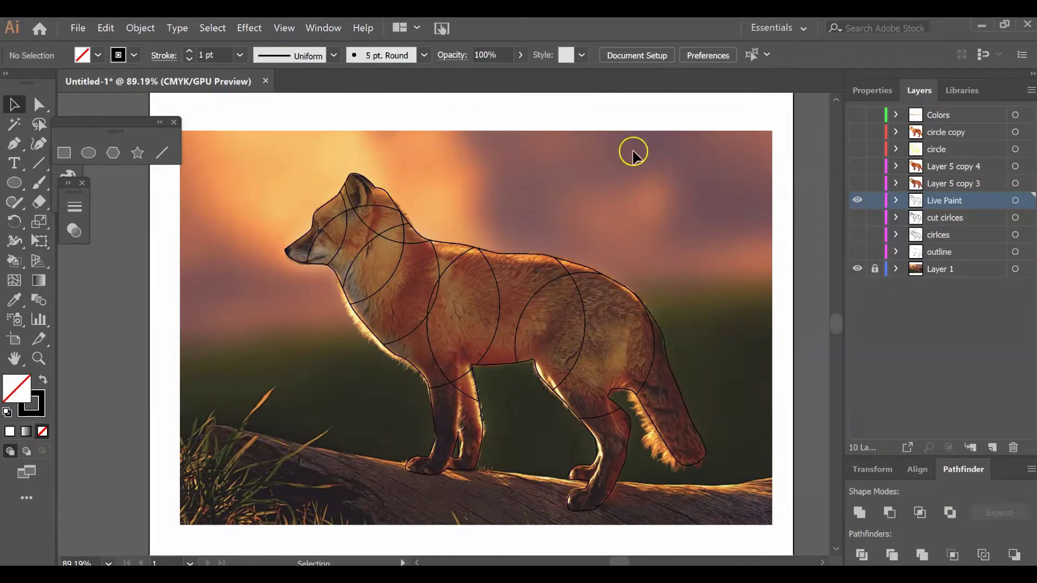
{"action": "scroll", "coordinate": [632, 152], "scroll_direction": "up", "scroll_amount": 1}
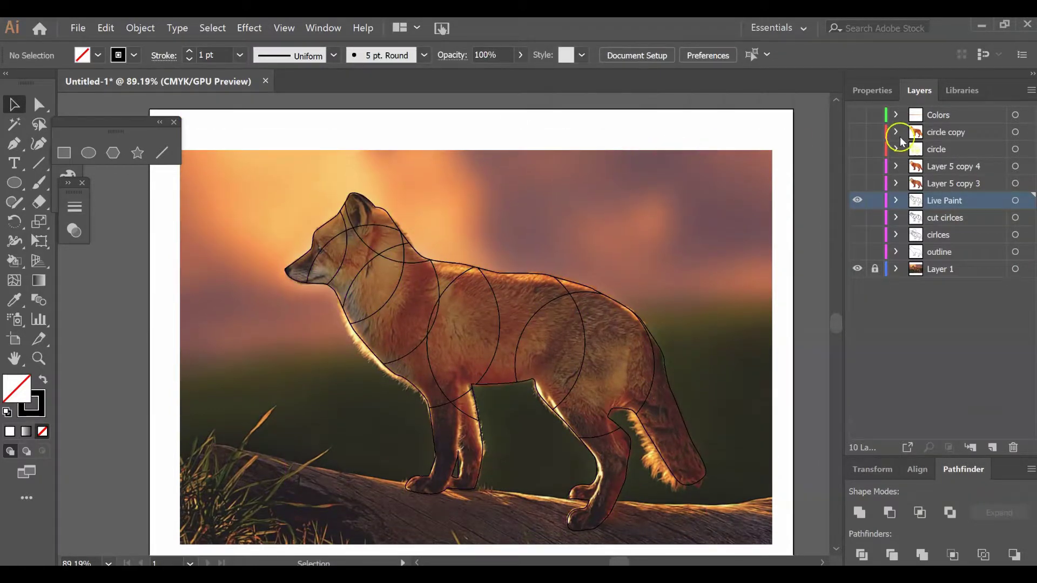
{"action": "left_click", "coordinate": [857, 115]}
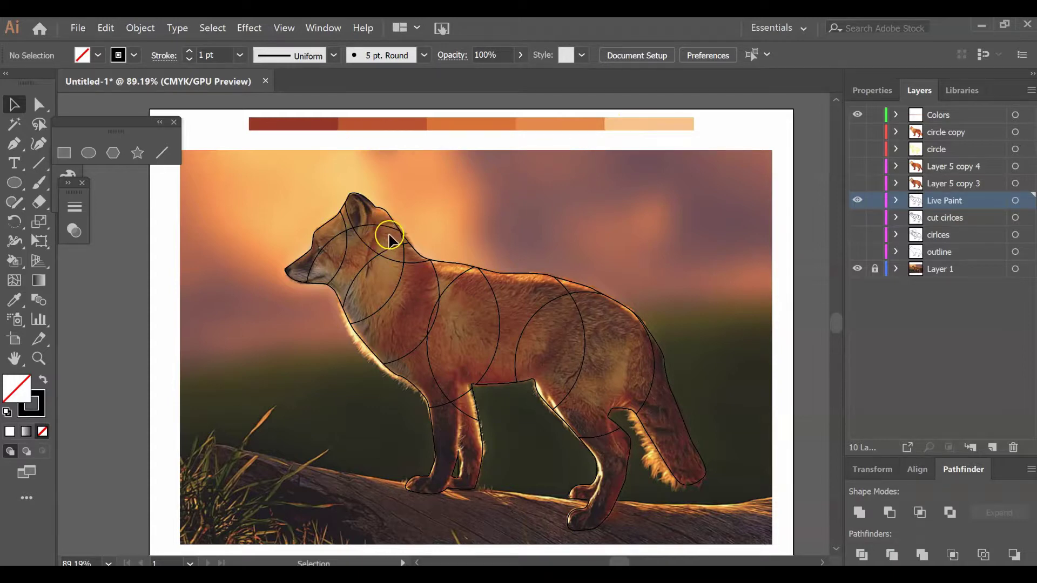
{"action": "left_click", "coordinate": [387, 258]}
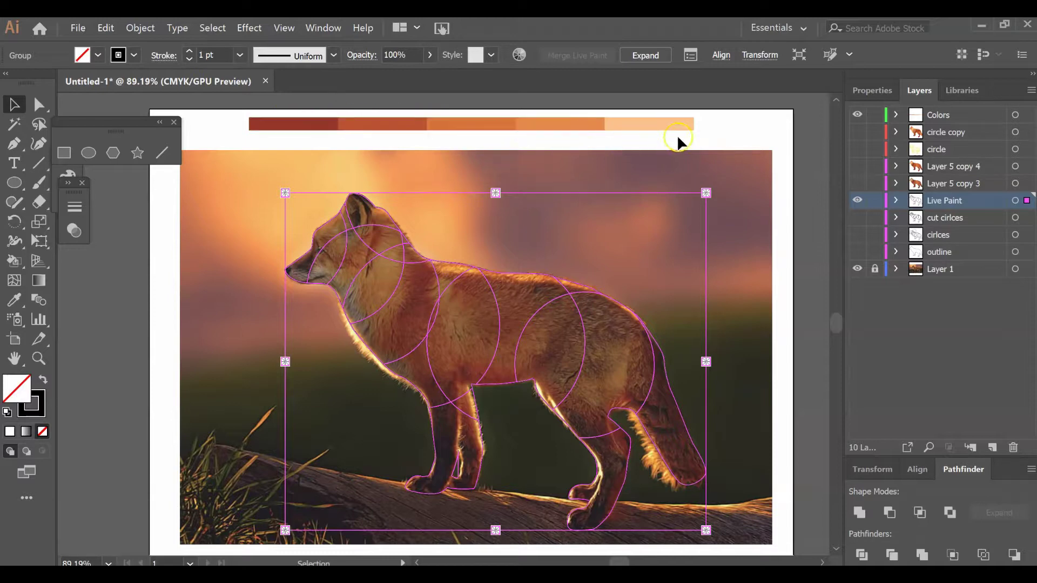
- Choose the Live Paint Bucket and switch the toolbar to the Advanced layout
{"action": "left_click", "coordinate": [146, 29]}
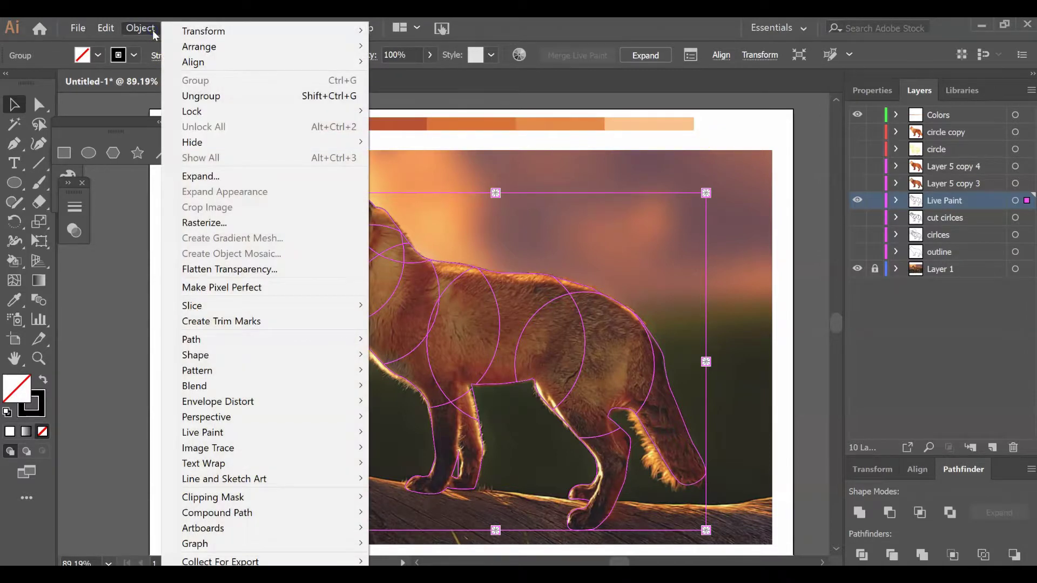
{"action": "left_click", "coordinate": [435, 267]}
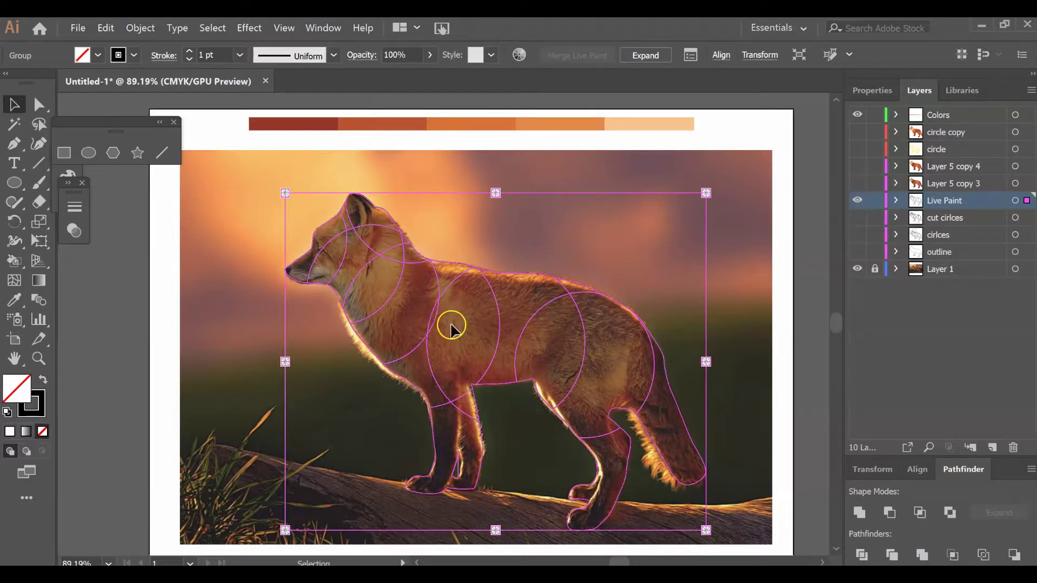
{"action": "left_click", "coordinate": [16, 262]}
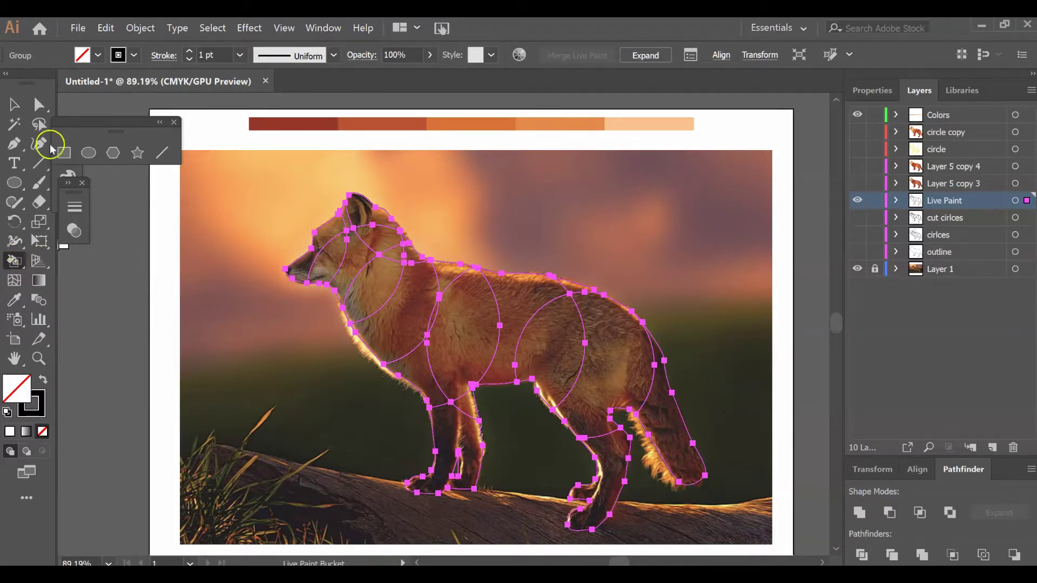
{"action": "left_click", "coordinate": [27, 498]}
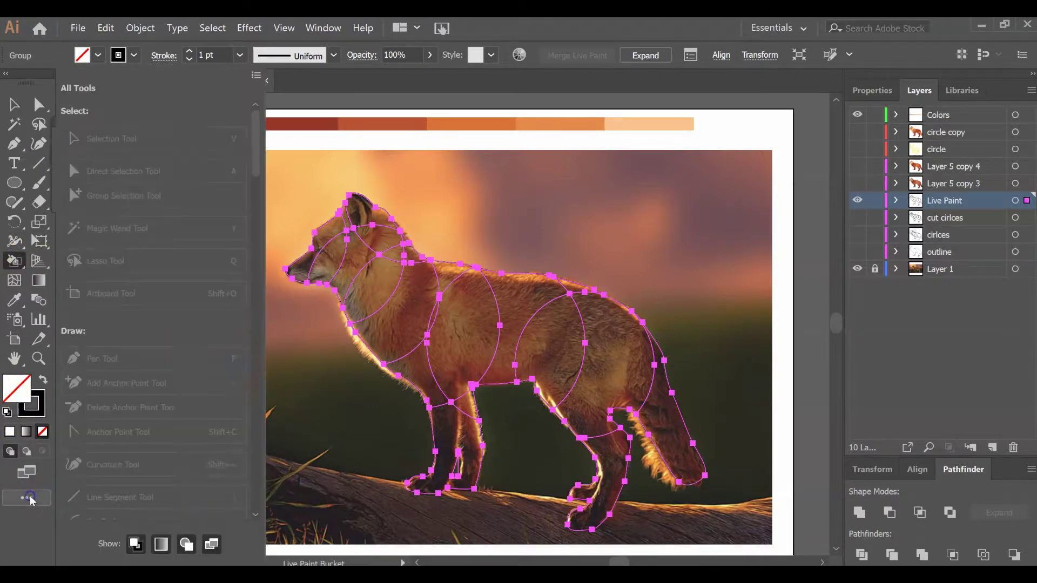
{"action": "left_click", "coordinate": [256, 75]}
{"action": "left_click", "coordinate": [271, 96]}
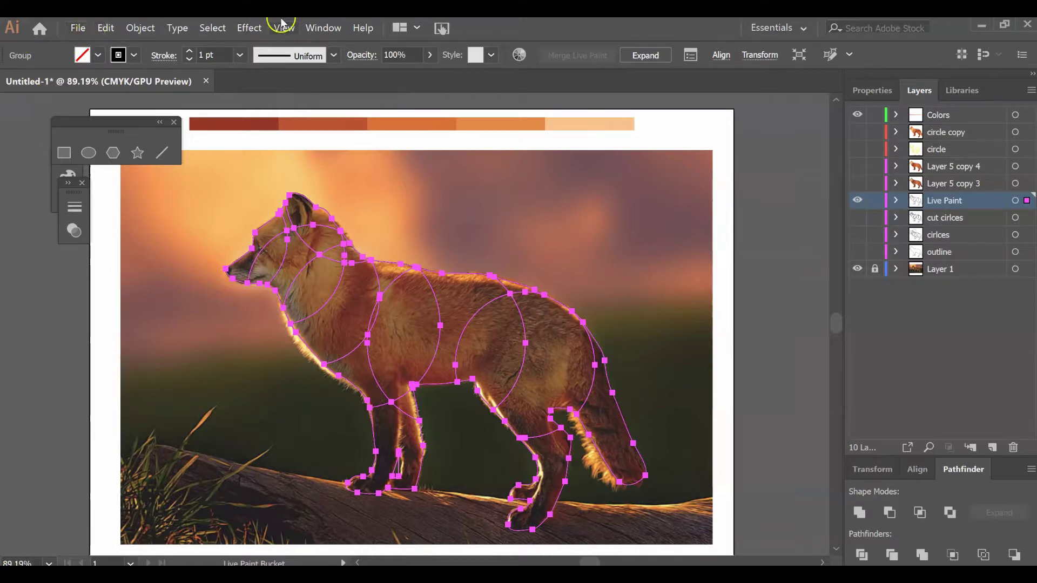
- Reset the Essentials workspace and set the toolbar to Advanced again
{"action": "left_click", "coordinate": [324, 29]}
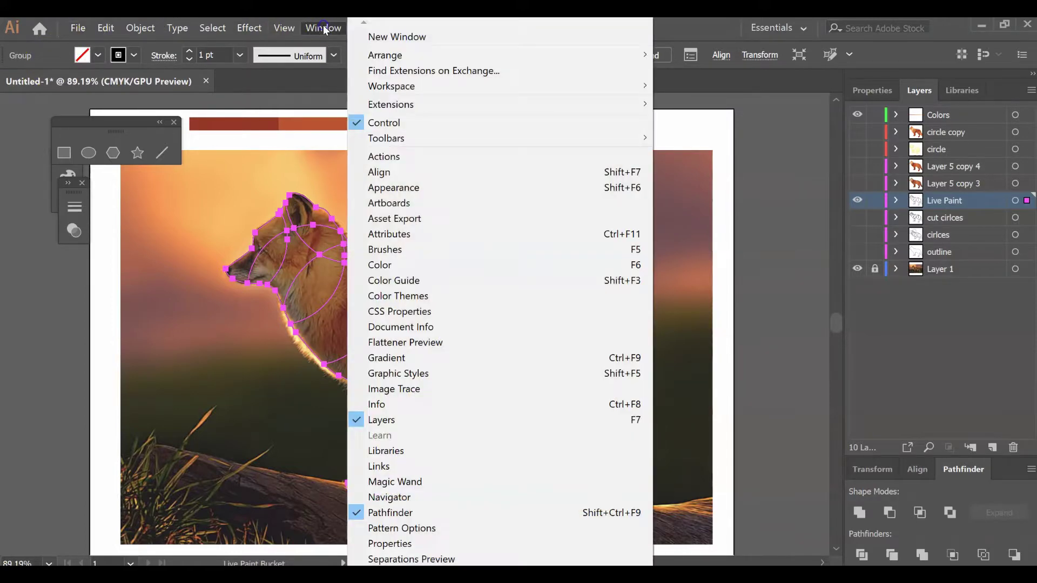
{"action": "left_click", "coordinate": [426, 88]}
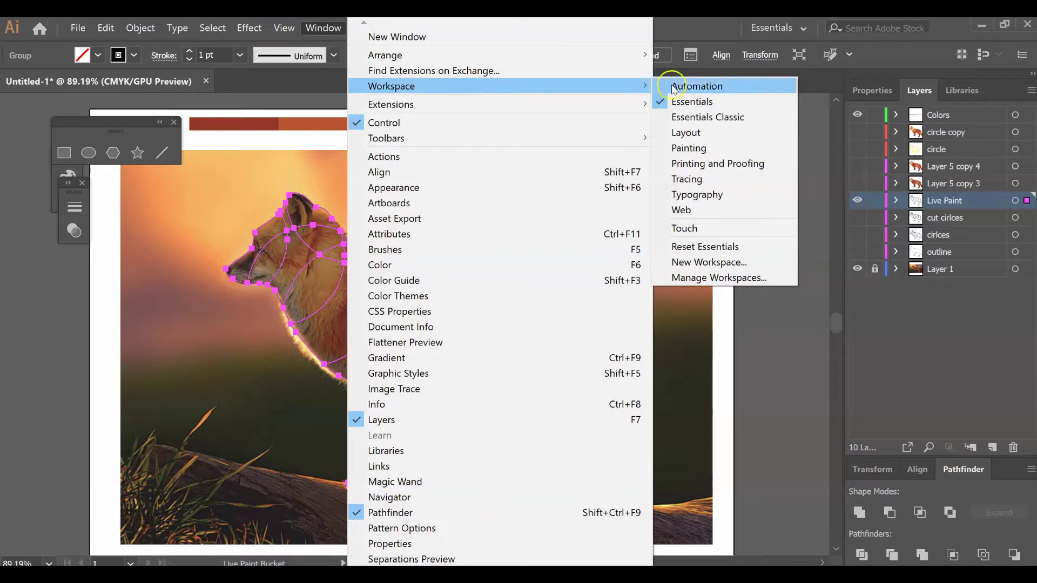
{"action": "left_click", "coordinate": [707, 247]}
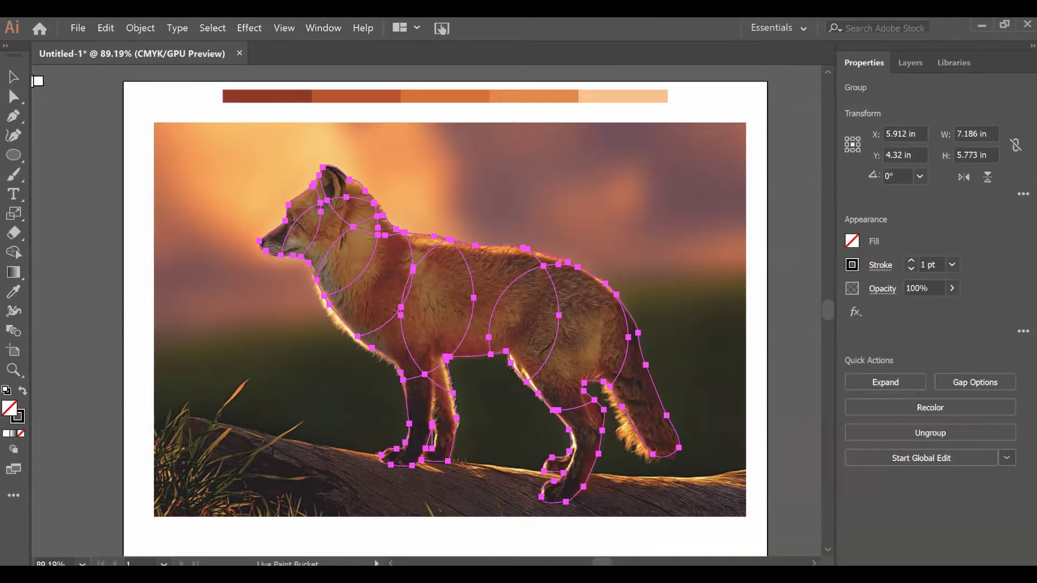
{"action": "left_click", "coordinate": [14, 496]}
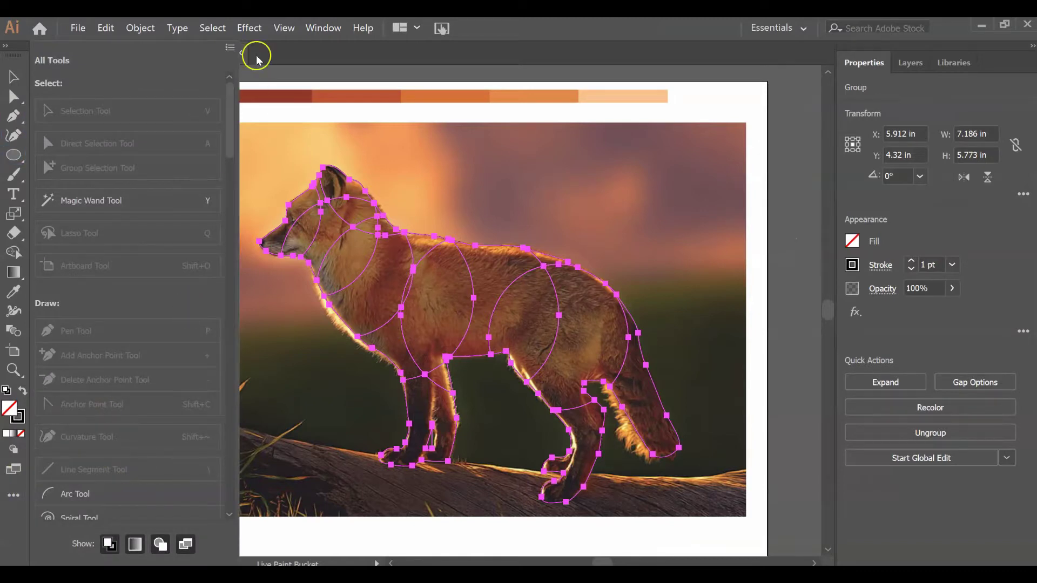
{"action": "left_click", "coordinate": [230, 47]}
{"action": "left_click", "coordinate": [334, 67]}
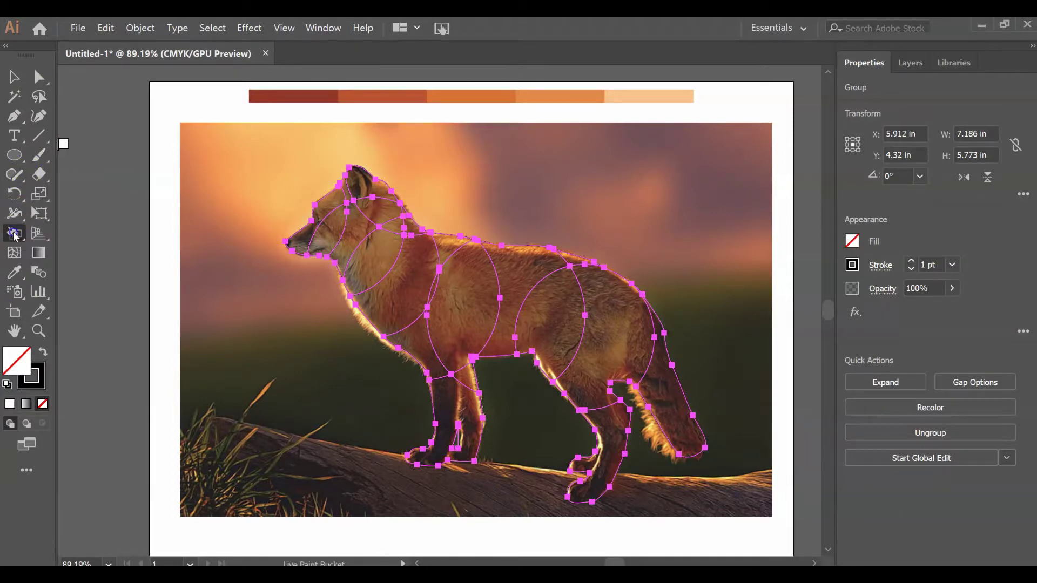
{"action": "mouse_move", "coordinate": [14, 235]}
{"action": "left_mouse_down"}
{"action": "mouse_move", "coordinate": [45, 243]}
{"action": "mouse_move", "coordinate": [71, 233]}
{"action": "left_mouse_up"}
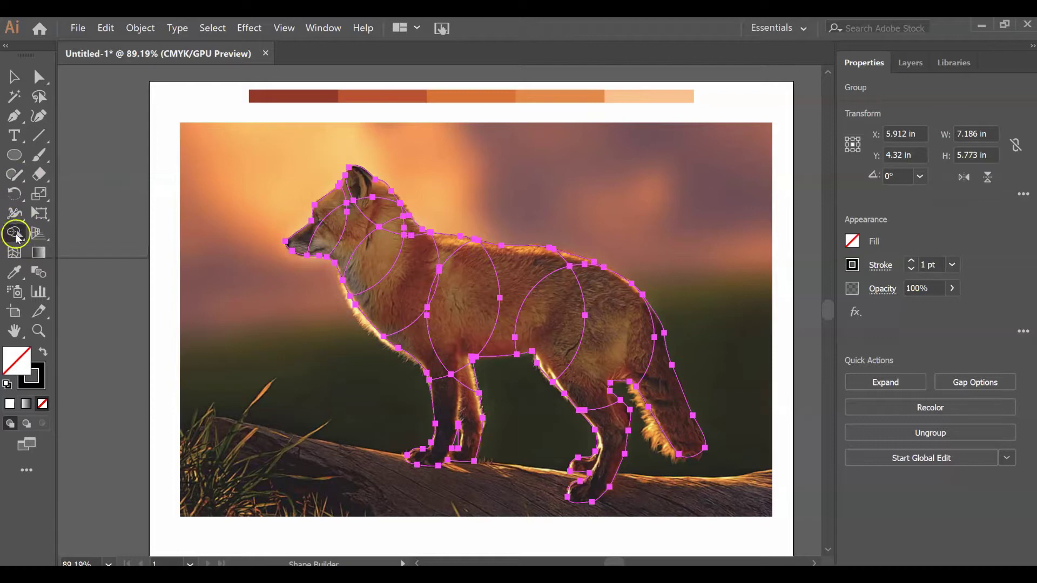
- With the Live Paint Bucket, fill the fox's snout with the lightest peach swatch
{"action": "left_click_drag", "start_coordinate": [17, 238], "coordinate": [58, 255]}
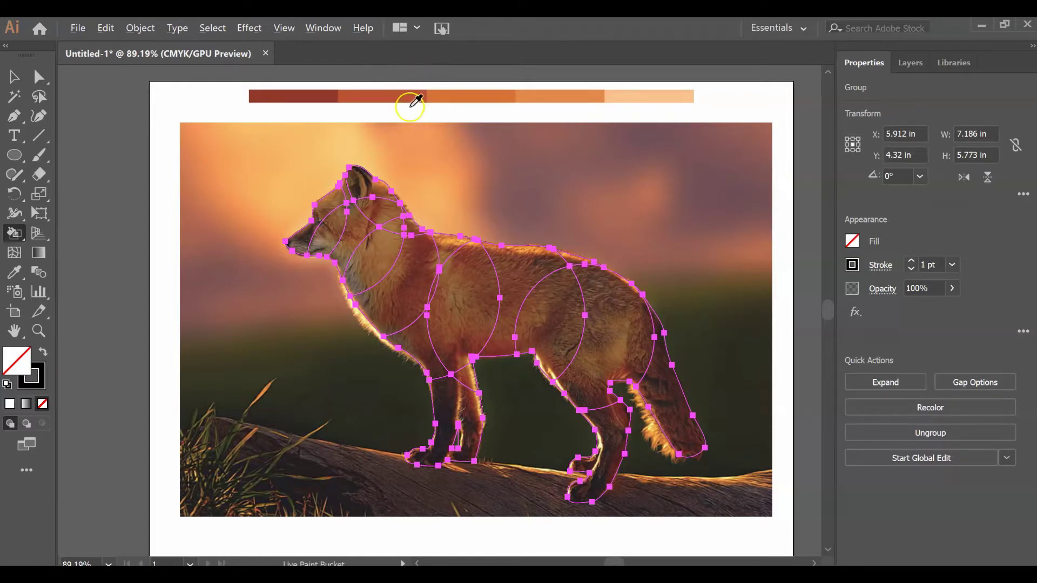
{"action": "left_click", "coordinate": [629, 94], "text": "alt"}
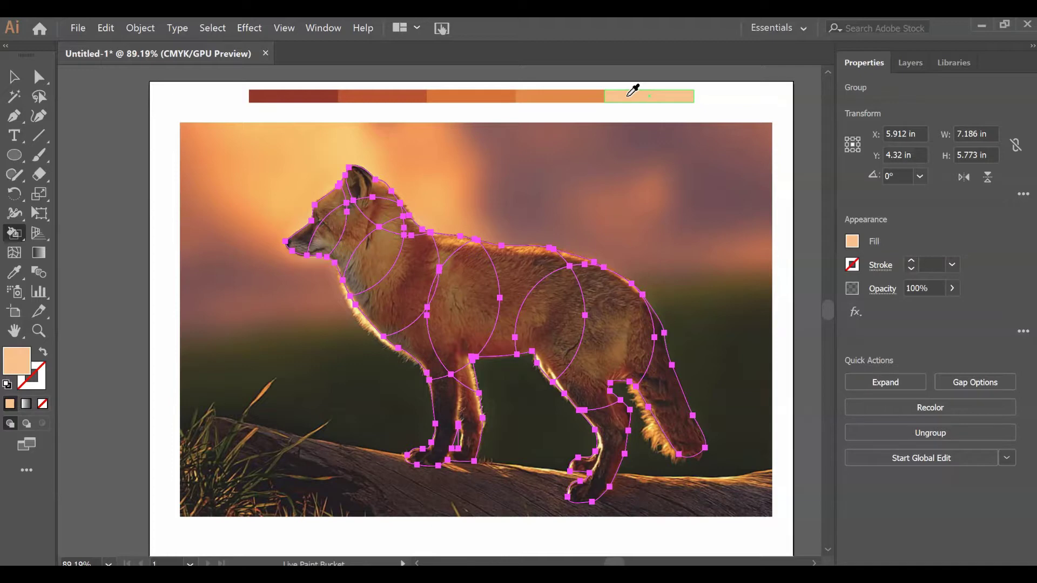
{"action": "left_click", "coordinate": [306, 227]}
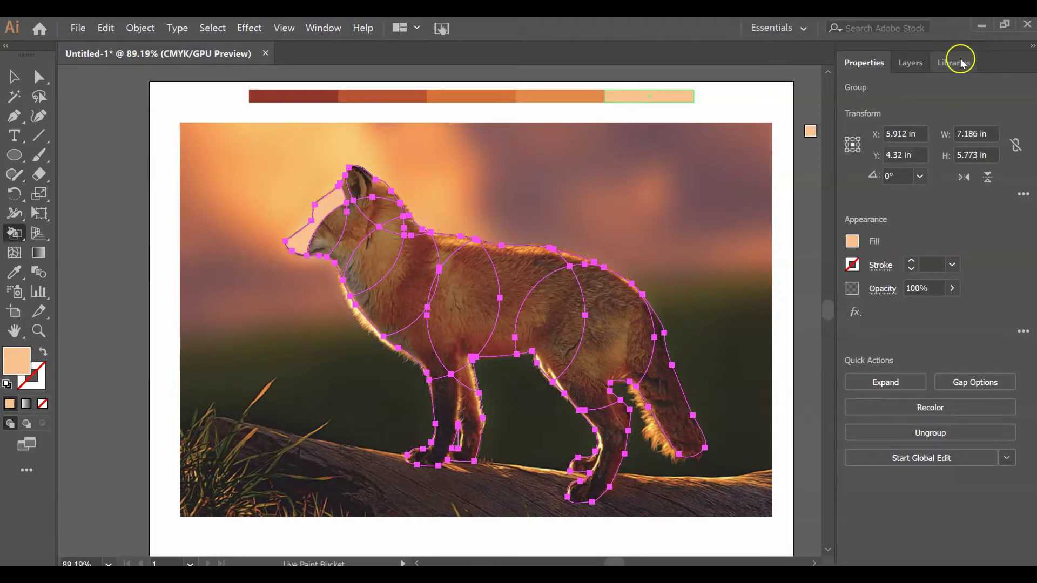
- Fill the hind leg, front leg and tail dark red, then hide the Live Paint layer
{"action": "left_click", "coordinate": [911, 62]}
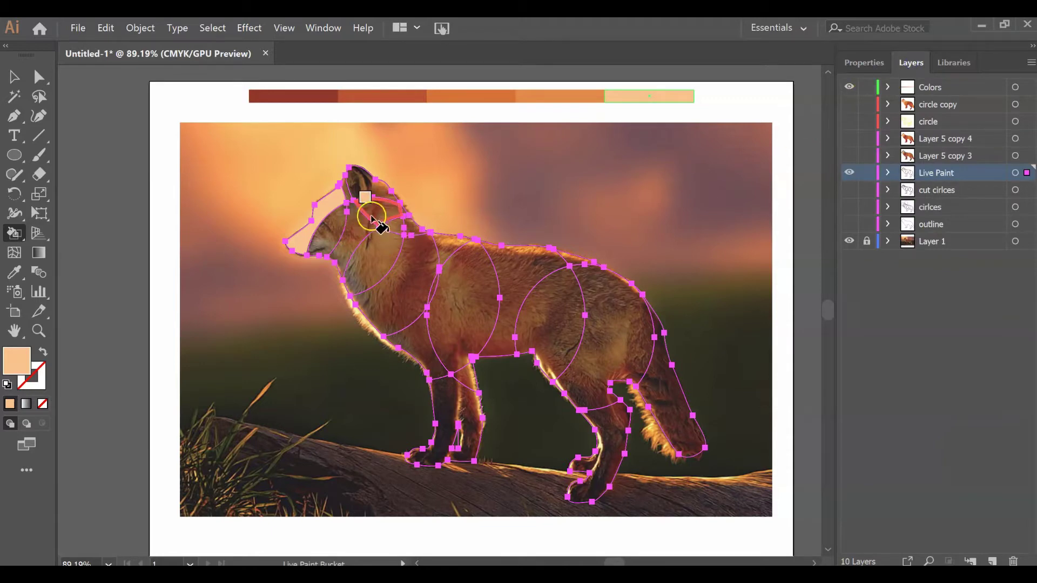
{"action": "left_click", "coordinate": [319, 94], "text": "alt"}
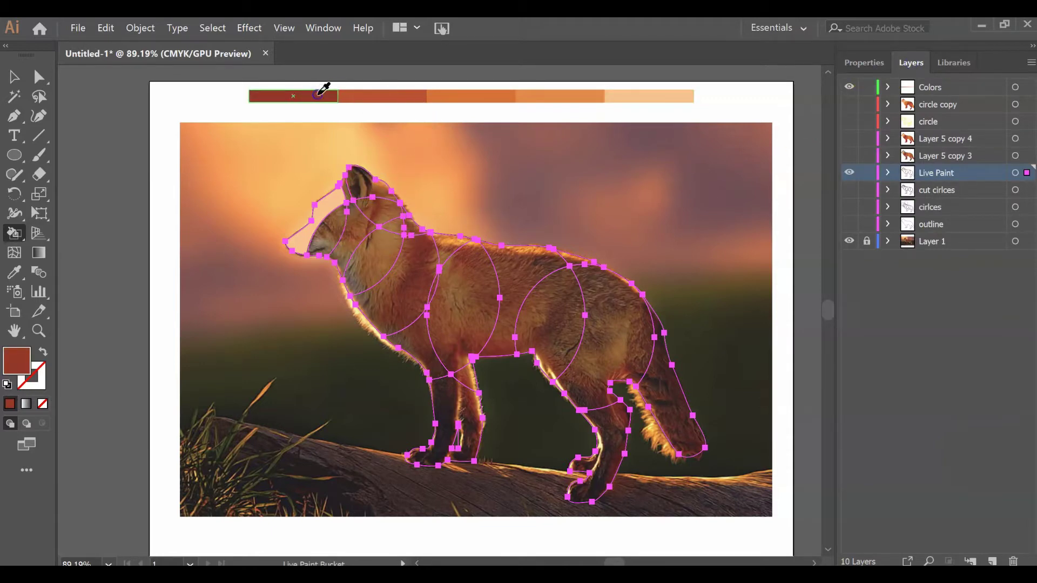
{"action": "left_click", "coordinate": [613, 436]}
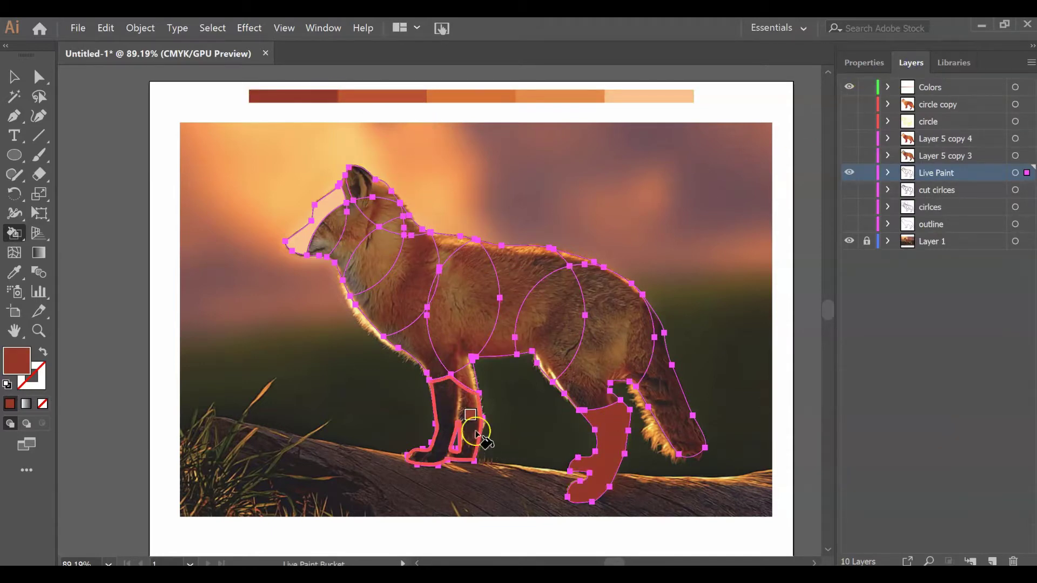
{"action": "left_click", "coordinate": [476, 432]}
{"action": "left_click", "coordinate": [682, 400]}
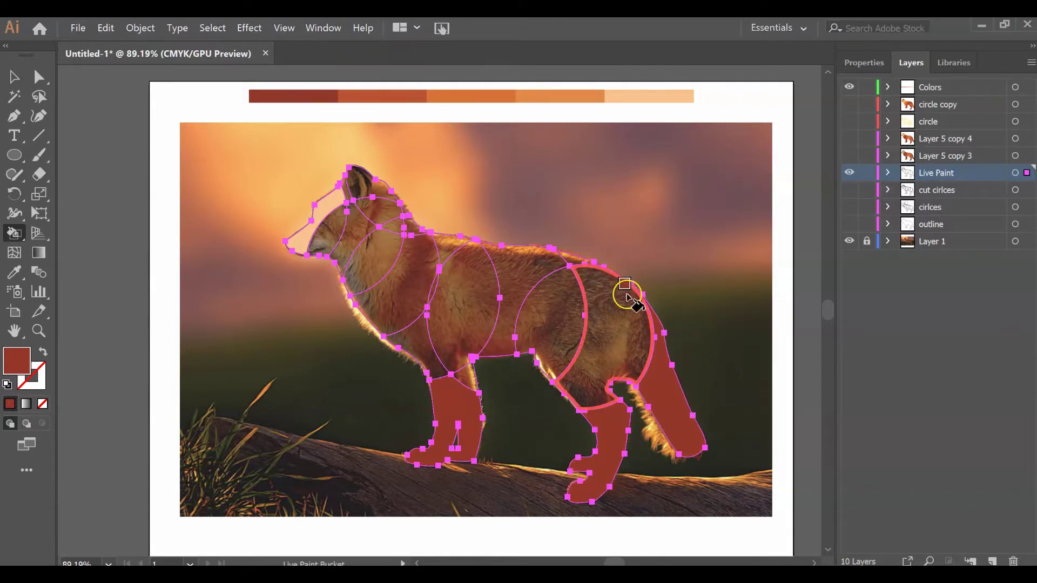
{"action": "left_click", "coordinate": [849, 173]}
- Show Layer 5 copy 3 and select the whole coloured fox
{"action": "left_click", "coordinate": [849, 155]}
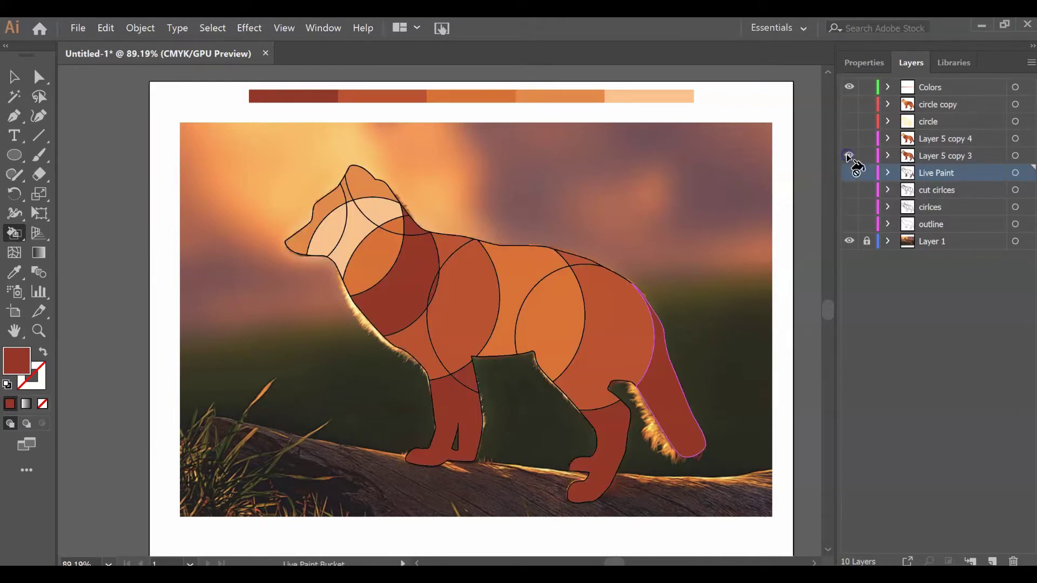
{"action": "left_click", "coordinate": [13, 76]}
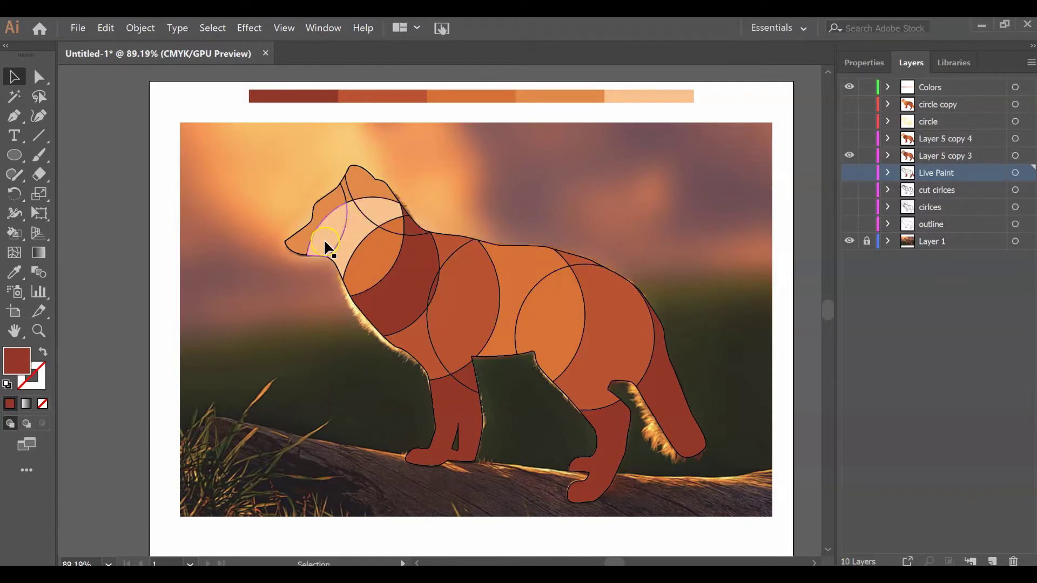
{"action": "mouse_move", "coordinate": [263, 144]}
{"action": "left_mouse_down"}
{"action": "mouse_move", "coordinate": [742, 533]}
{"action": "mouse_move", "coordinate": [772, 535]}
{"action": "left_mouse_up"}
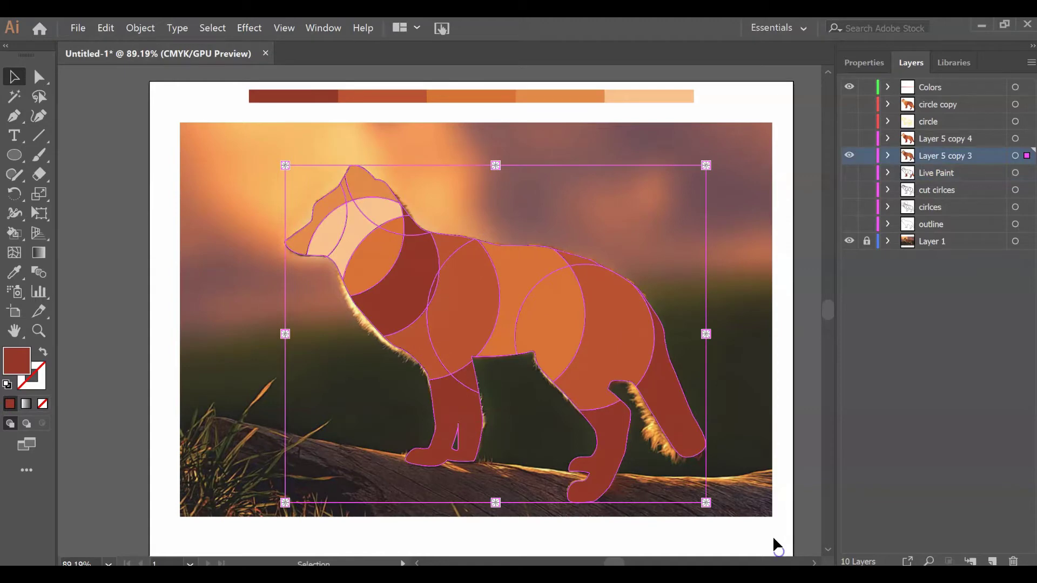
- Set the fox's stroke to None, deselect it, and hide Layer 5 copy 3 again
{"action": "left_click", "coordinate": [39, 384]}
{"action": "left_click", "coordinate": [42, 404]}
{"action": "left_click", "coordinate": [106, 371]}
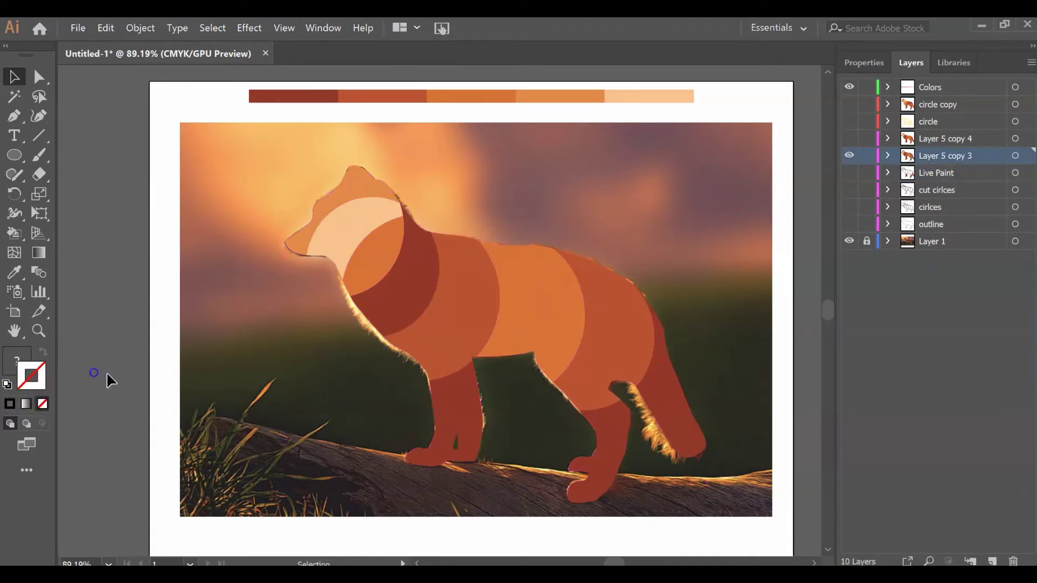
{"action": "left_click", "coordinate": [252, 407]}
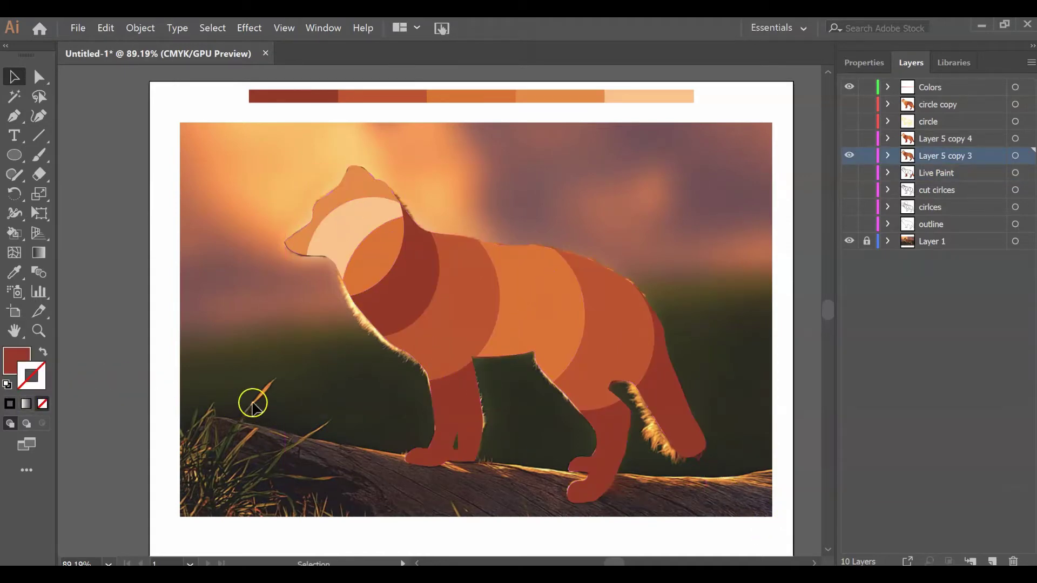
{"action": "left_click", "coordinate": [857, 153]}
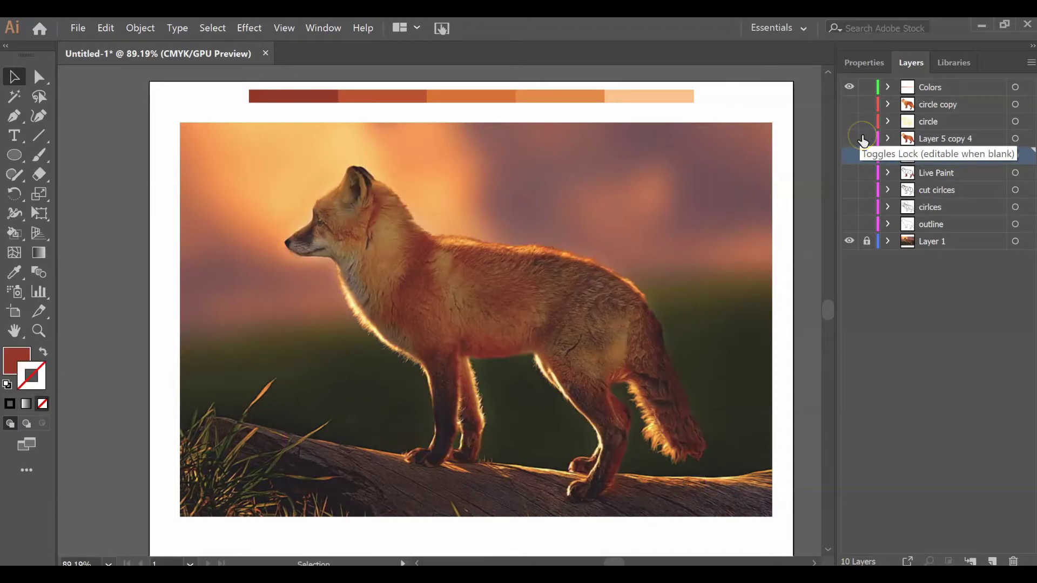
- Show the Live Paint layer again and undo its recent colour fills
{"action": "left_click", "coordinate": [852, 167]}
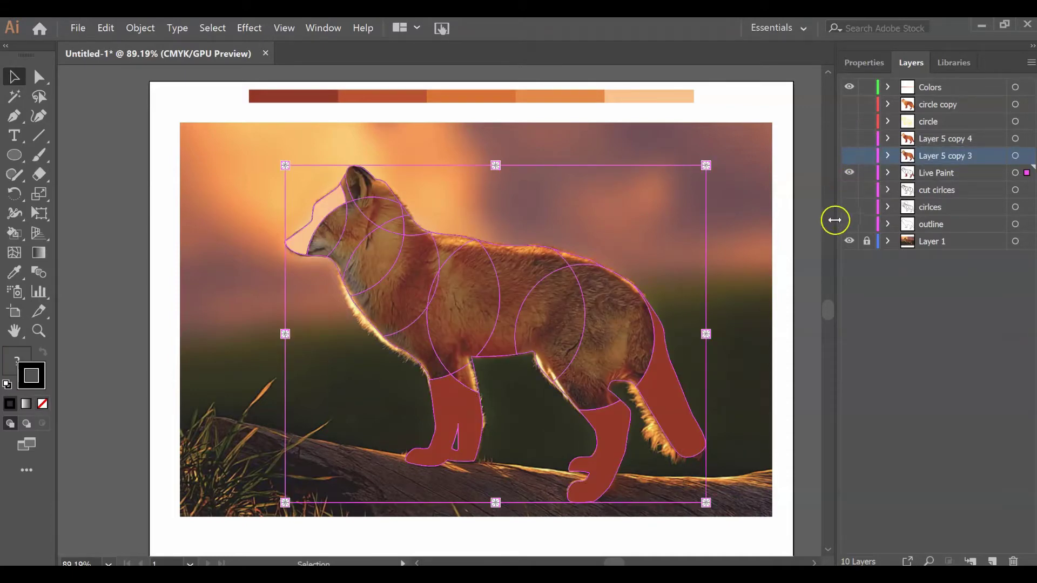
{"action": "key", "text": "ctrl+z"}
{"action": "key", "text": "ctrl+z"}
{"action": "key", "text": "ctrl+z"}
{"action": "key", "text": "ctrl+z"}
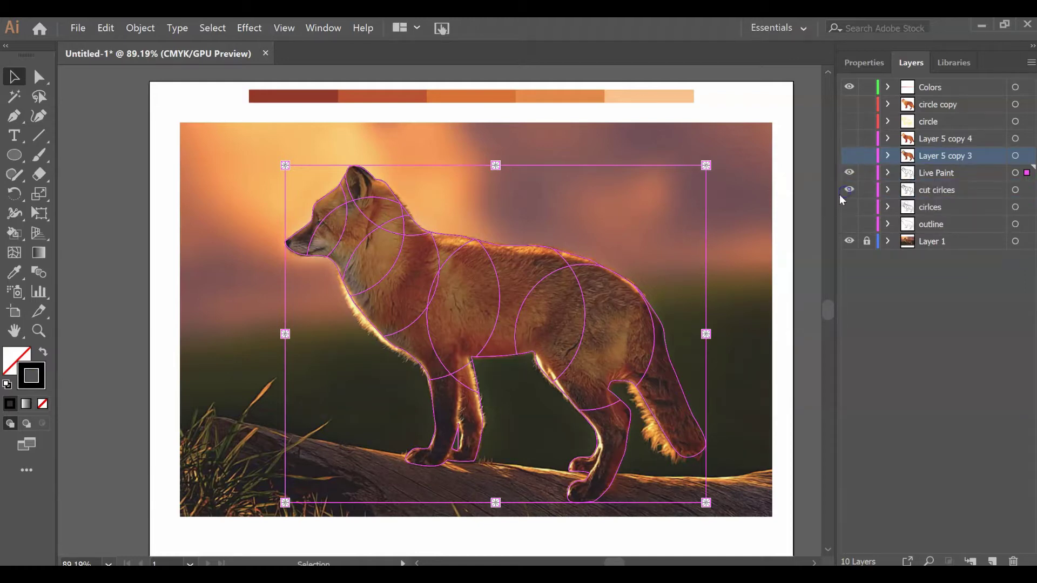
{"action": "left_click", "coordinate": [852, 273]}
- Hide the Live Paint and cut circles layers and show only Layer 5 copy 4's fox
{"action": "left_click", "coordinate": [849, 173]}
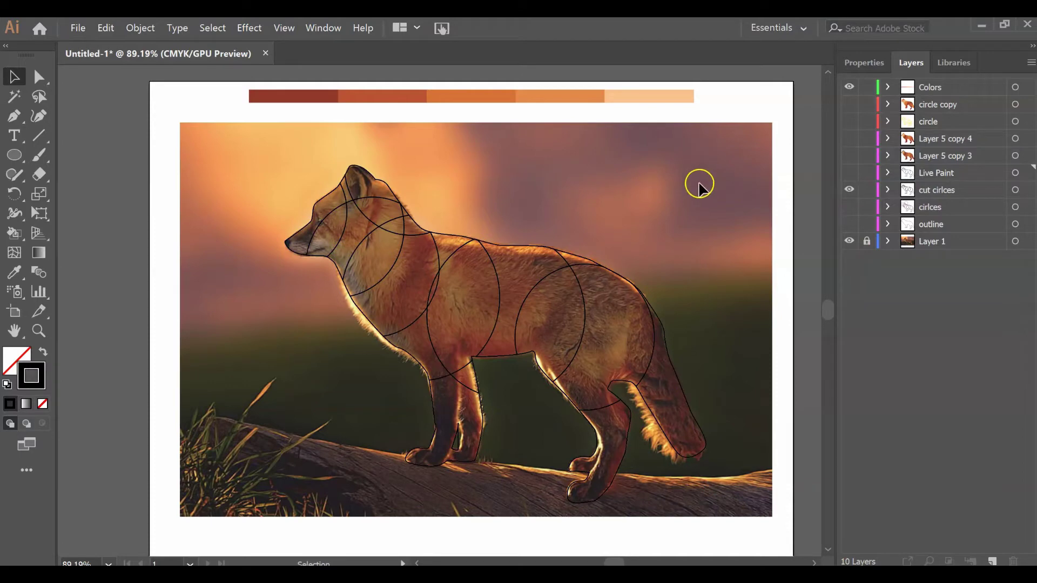
{"action": "left_click", "coordinate": [595, 261]}
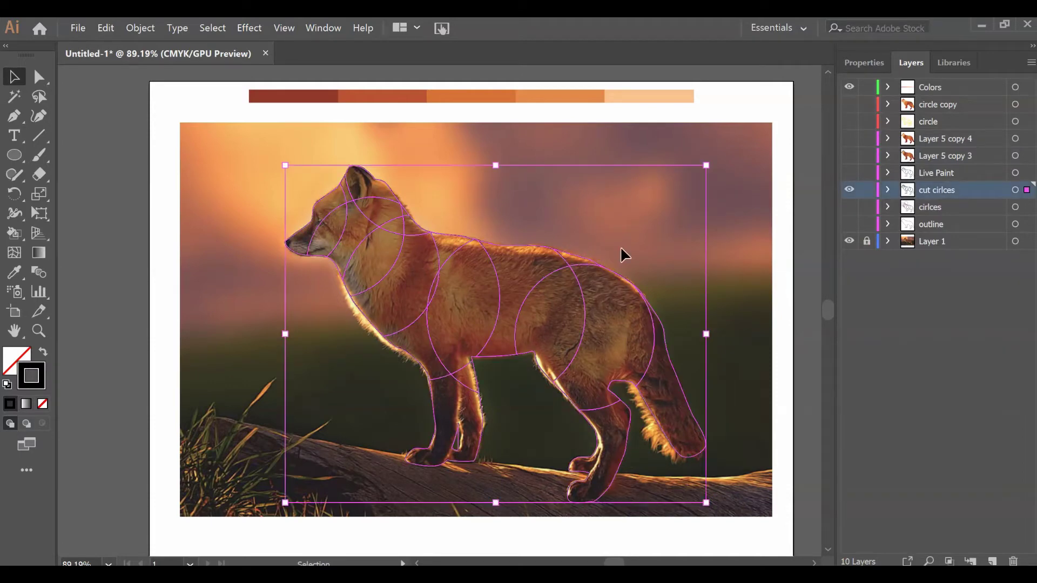
{"action": "left_click", "coordinate": [849, 190]}
{"action": "left_click", "coordinate": [849, 155]}
{"action": "left_click", "coordinate": [849, 138]}
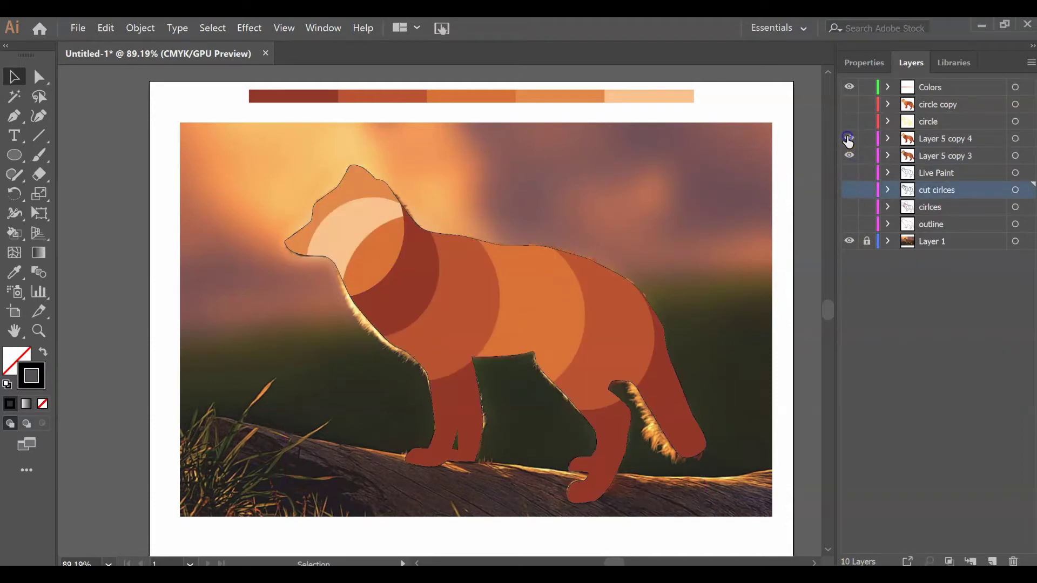
{"action": "left_click", "coordinate": [850, 156]}
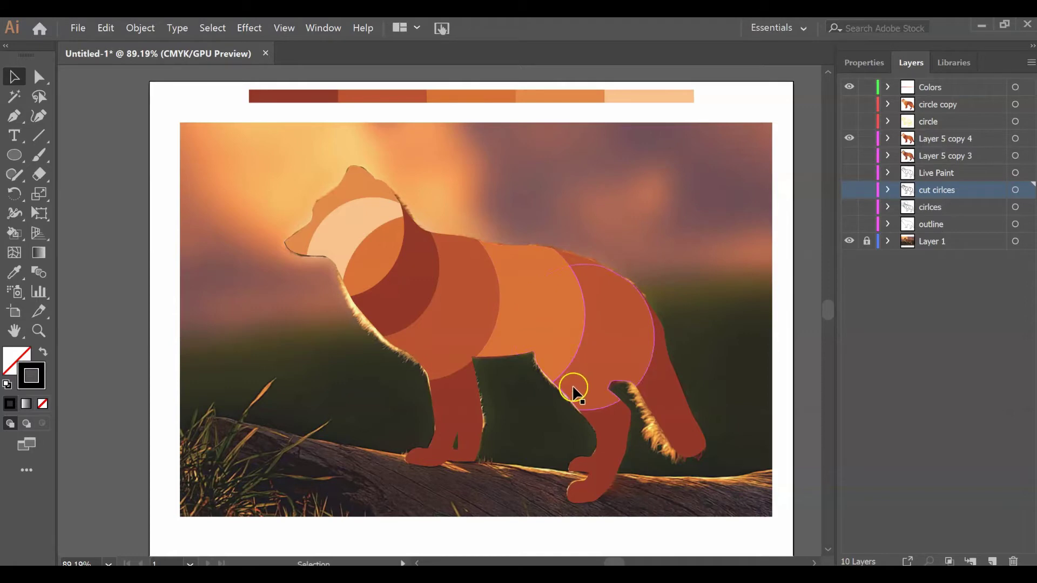
- Select the Layer 5 copy 4 fox and load the third orange swatch into the Live Paint Bucket
{"action": "left_click", "coordinate": [560, 294]}
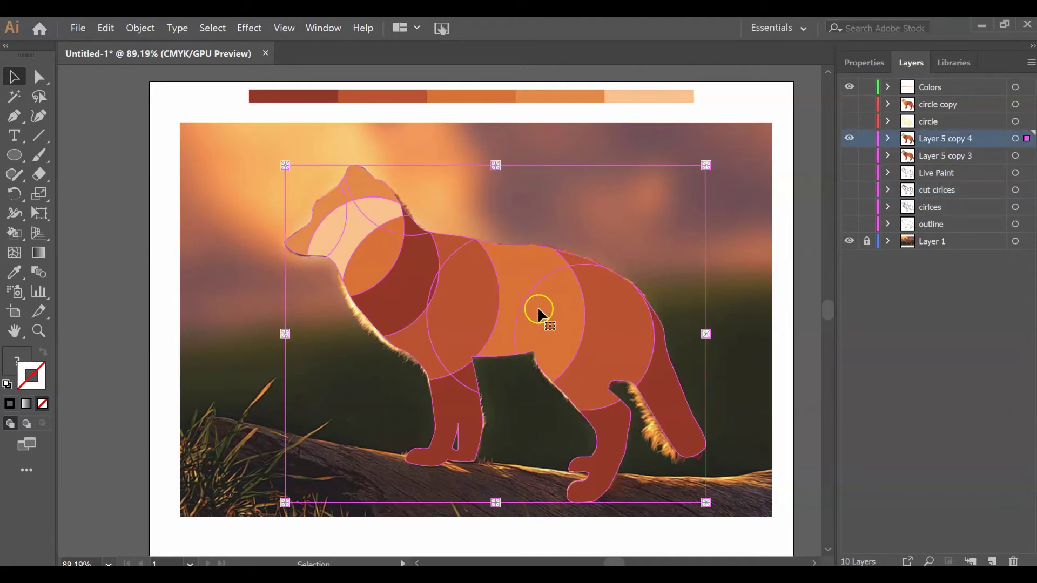
{"action": "key", "text": "shift+m"}
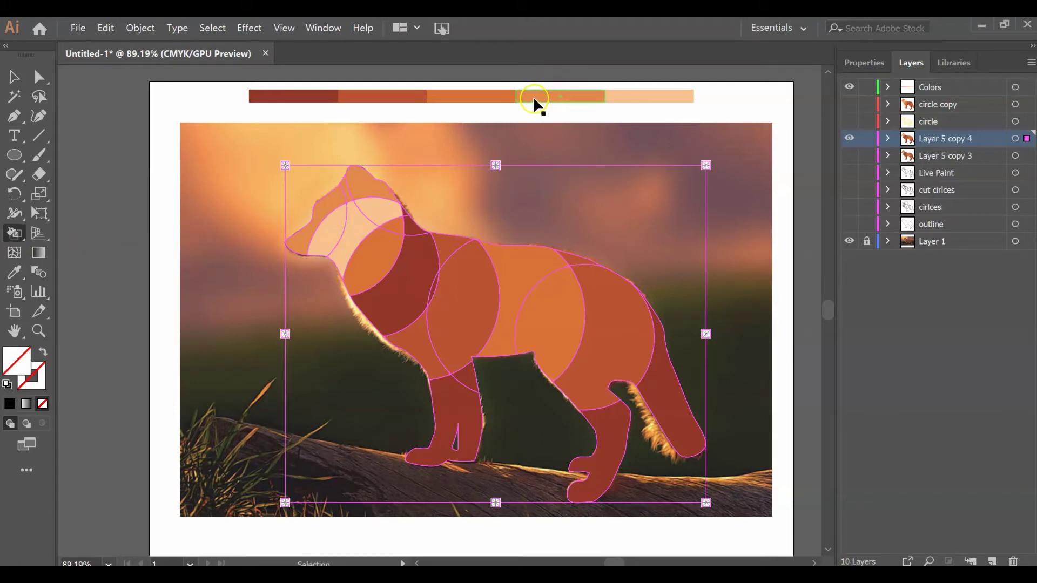
{"action": "left_click", "coordinate": [486, 95]}
{"action": "key", "text": "k"}
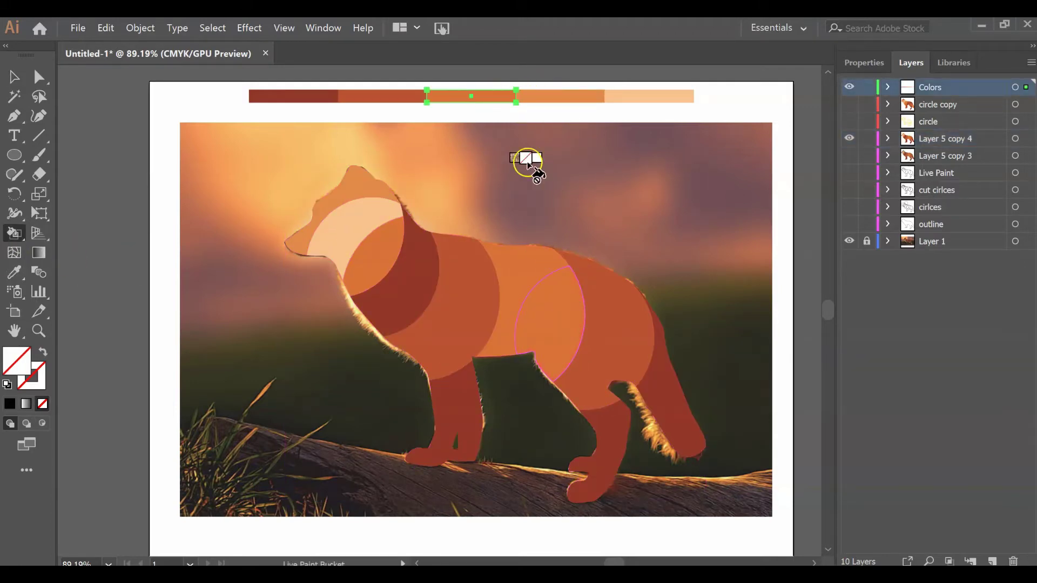
{"action": "left_click", "coordinate": [509, 103], "text": "alt"}
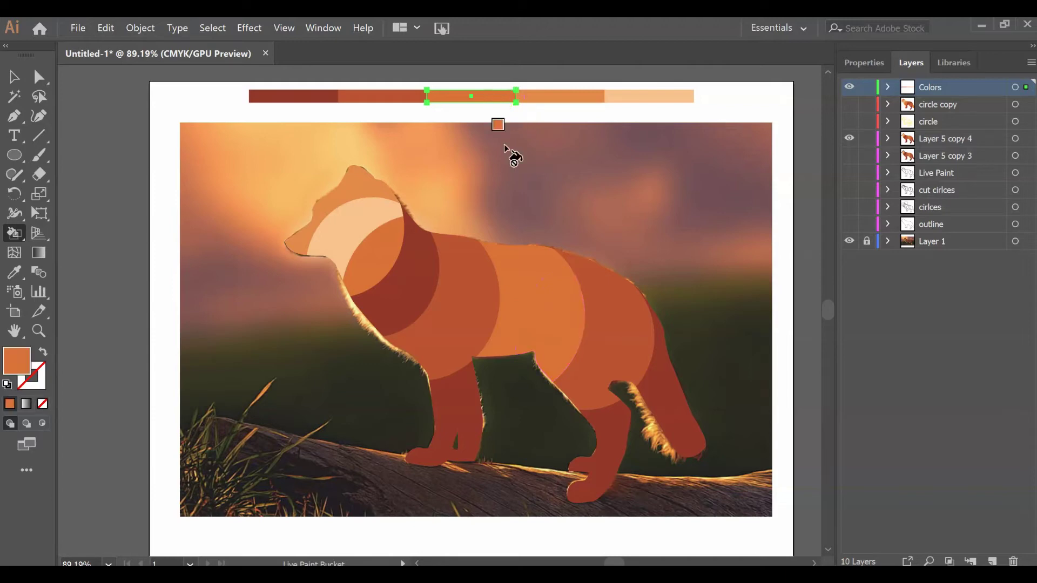
- Fill the body circle red-orange, the overlapping area mid-orange, and the gap between circles light orange
{"action": "left_click", "coordinate": [418, 93], "text": "alt"}
{"action": "left_click", "coordinate": [544, 283]}
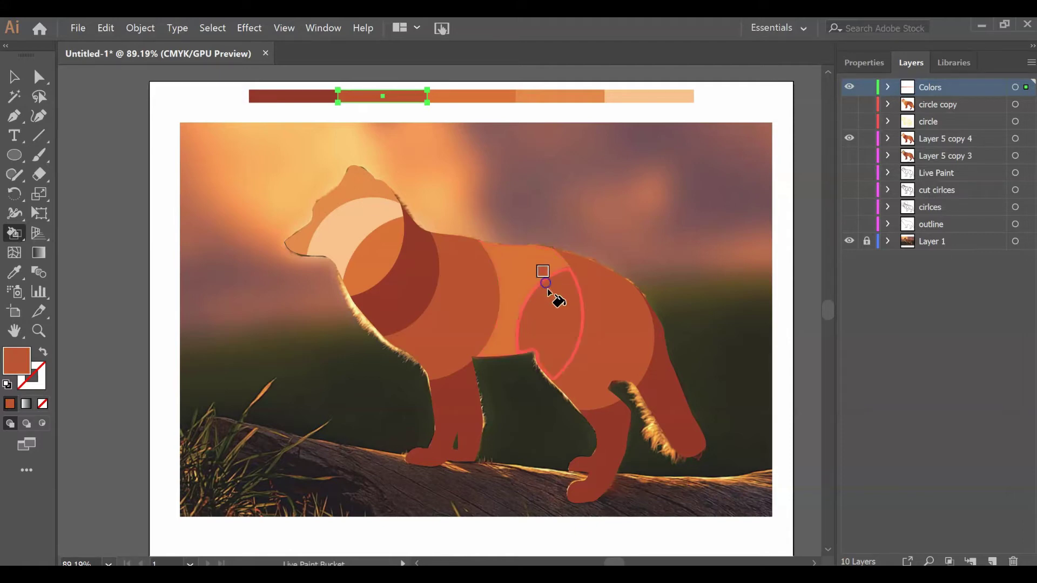
{"action": "left_click", "coordinate": [469, 98], "text": "alt"}
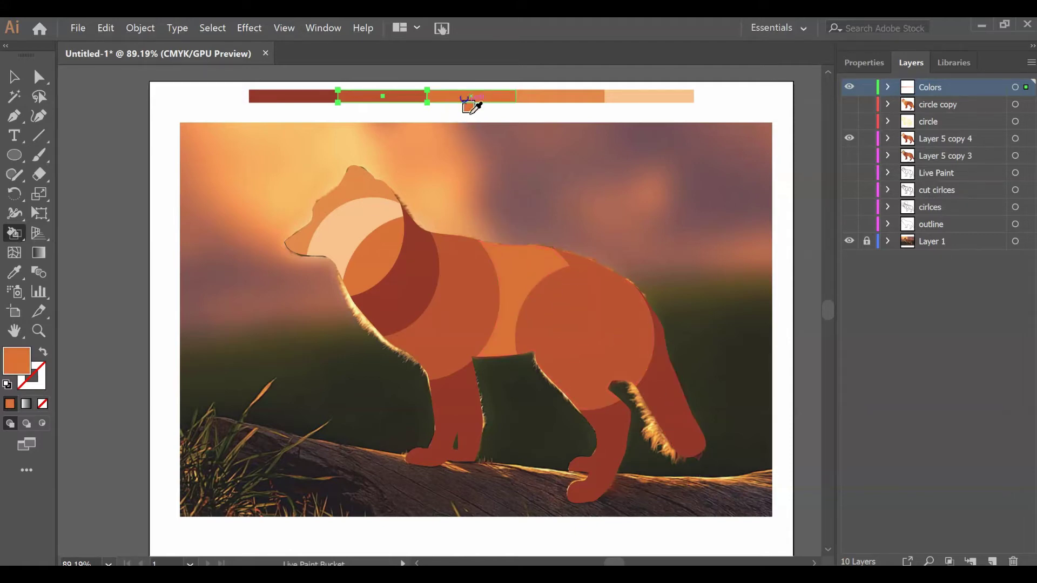
{"action": "left_click", "coordinate": [567, 282]}
{"action": "left_click", "coordinate": [566, 100], "text": "alt"}
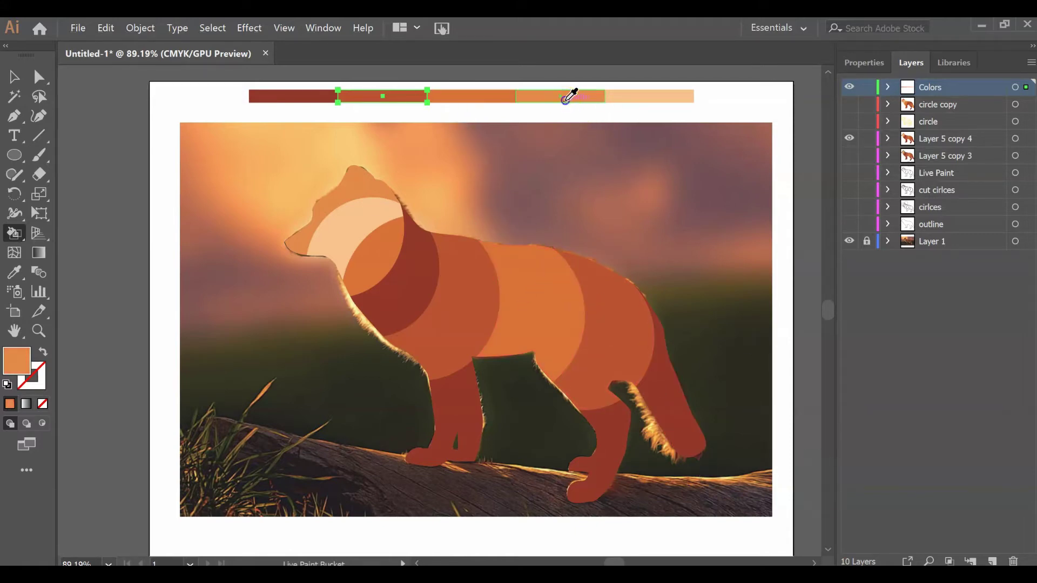
{"action": "left_click", "coordinate": [525, 261]}
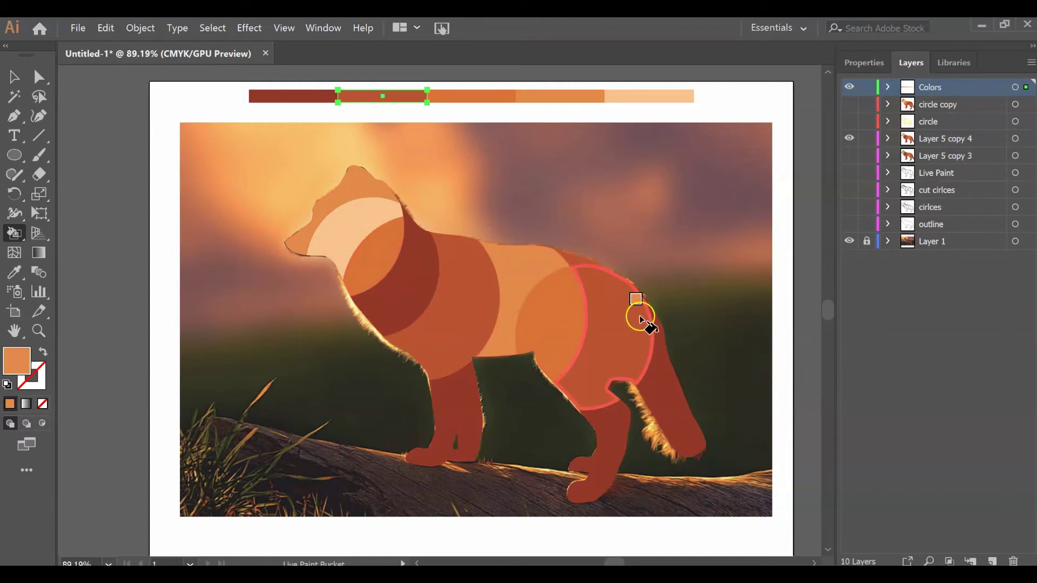
- Hide the Layer 1 background photo and ungroup the fox artwork
{"action": "left_click", "coordinate": [849, 241]}
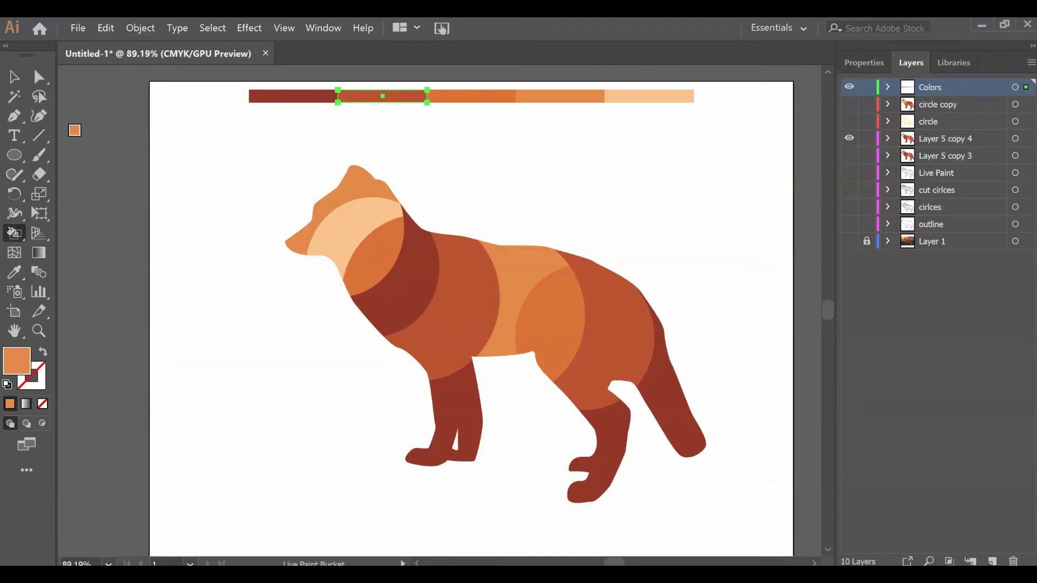
{"action": "left_click", "coordinate": [16, 78]}
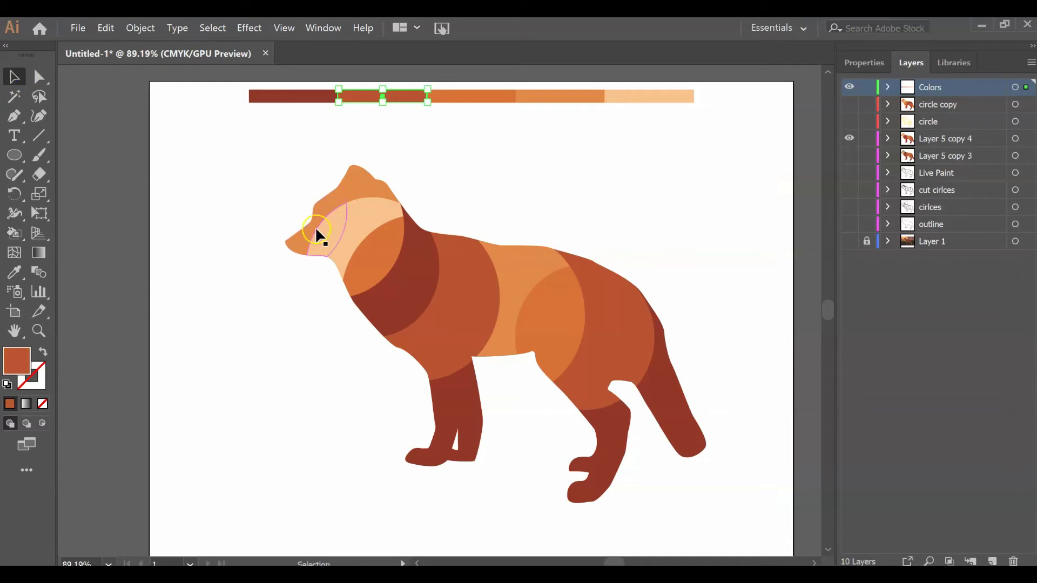
{"action": "left_click", "coordinate": [340, 233]}
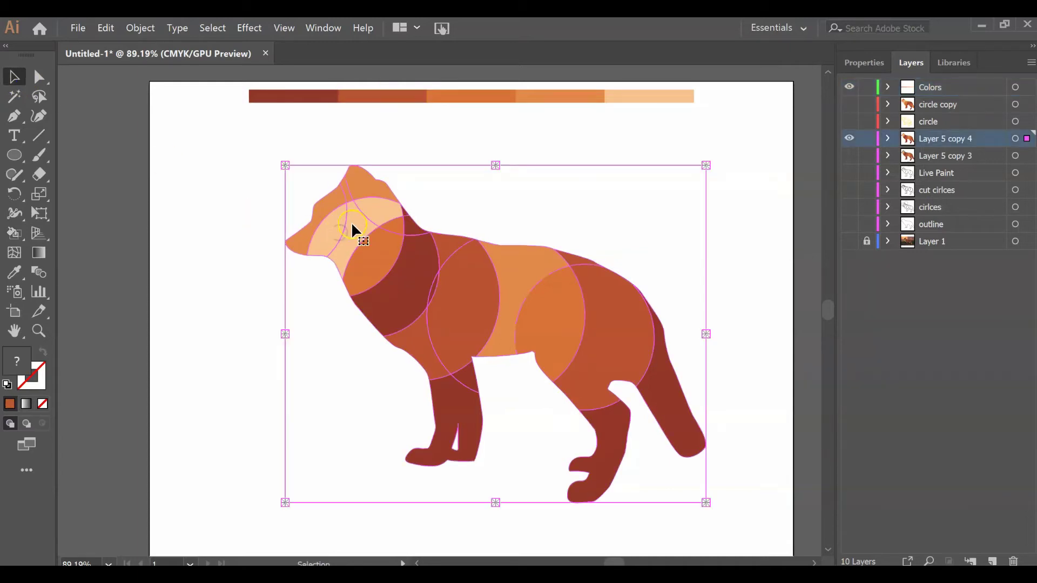
{"action": "right_click", "coordinate": [352, 223]}
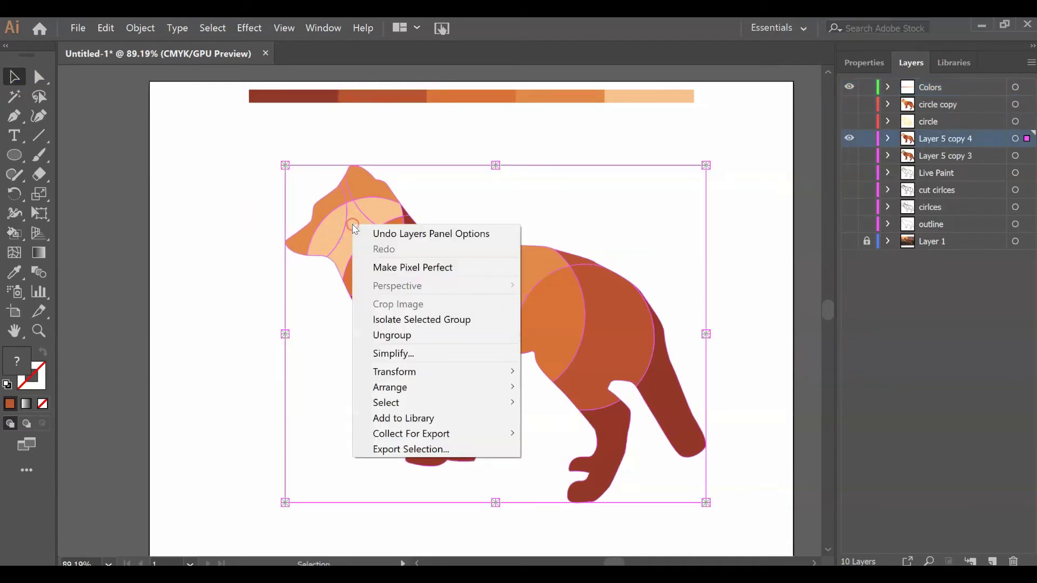
{"action": "left_click", "coordinate": [355, 337]}
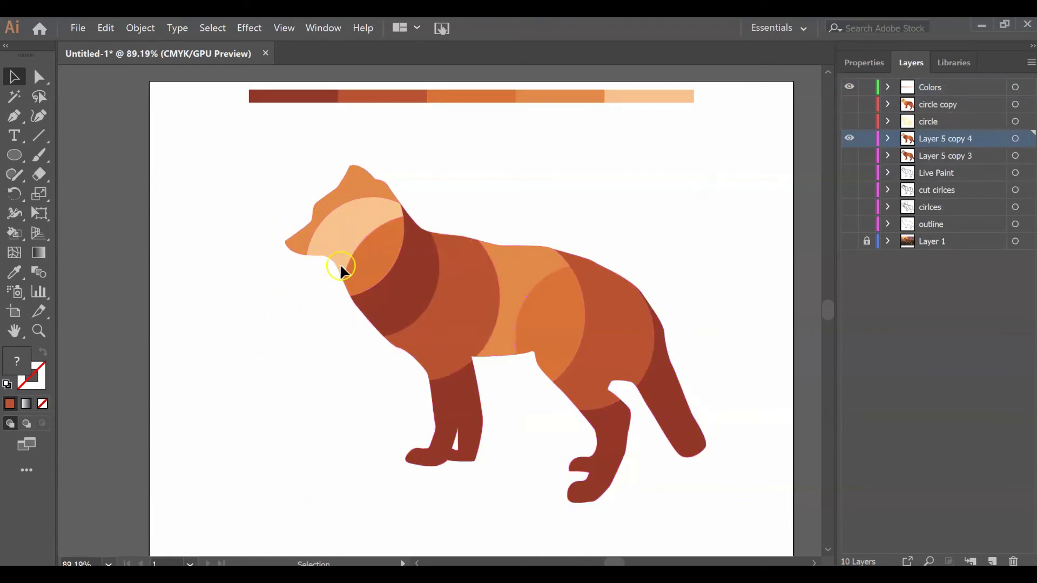
- Move the fox slightly left on the white artboard
{"action": "left_click", "coordinate": [351, 222]}
{"action": "right_click", "coordinate": [351, 221]}
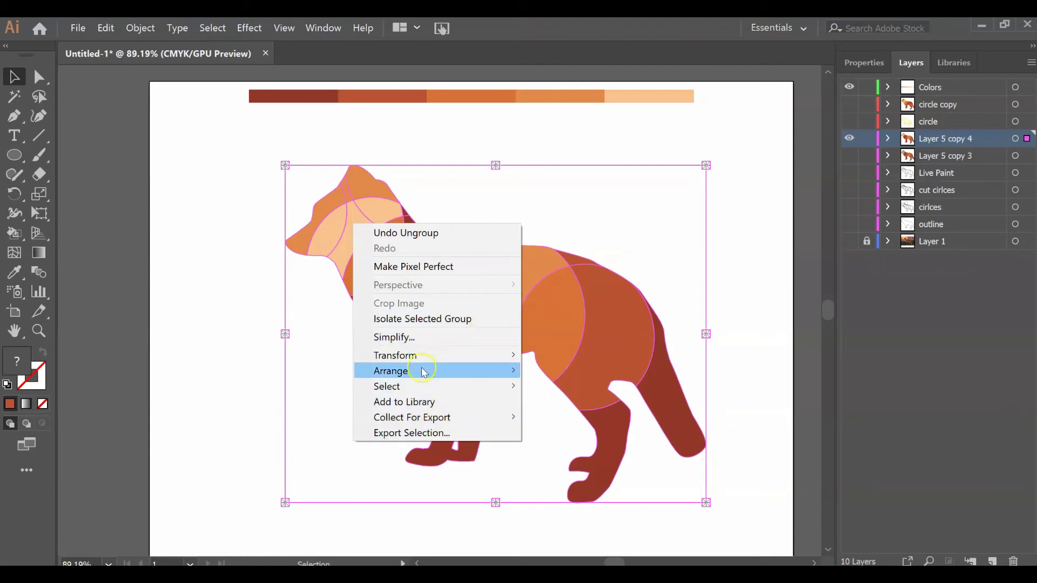
{"action": "left_click", "coordinate": [241, 302]}
{"action": "left_click", "coordinate": [241, 302]}
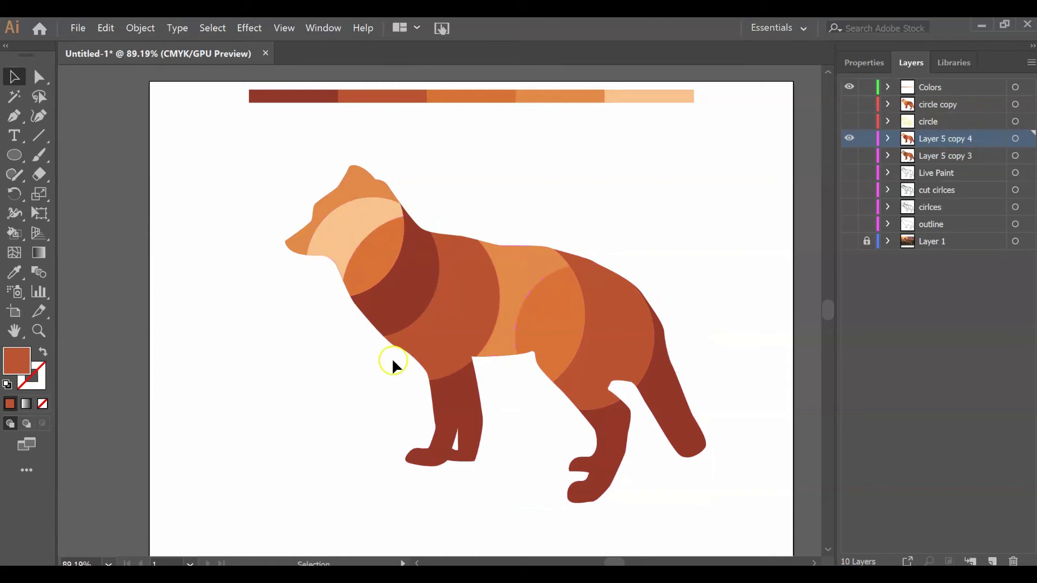
{"action": "left_click", "coordinate": [491, 296]}
{"action": "left_click_drag", "start_coordinate": [485, 299], "coordinate": [410, 264]}
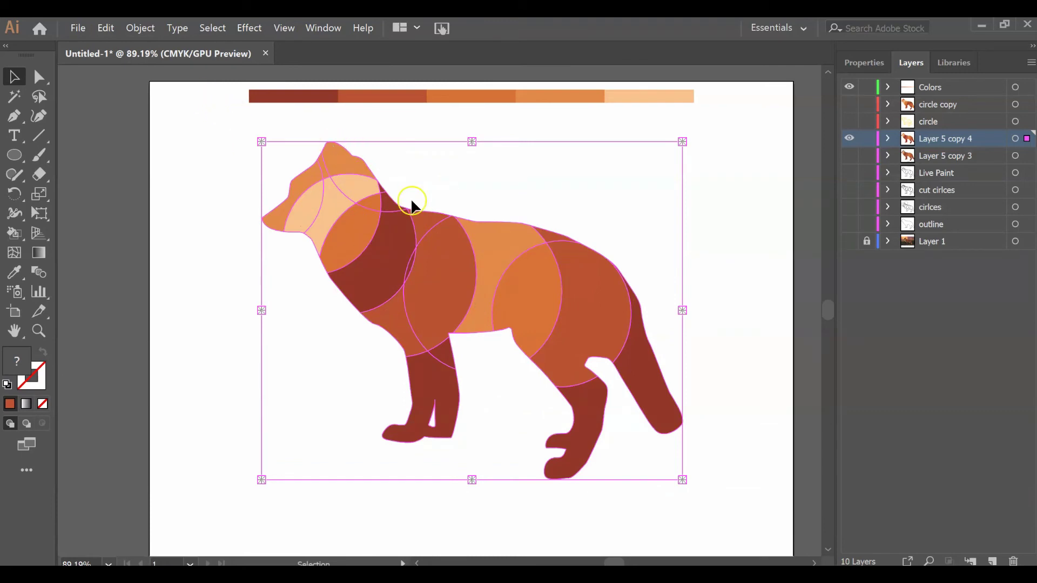
{"action": "left_click", "coordinate": [660, 214]}
{"action": "left_click_drag", "start_coordinate": [564, 266], "coordinate": [582, 282]}
{"action": "left_click", "coordinate": [267, 312]}
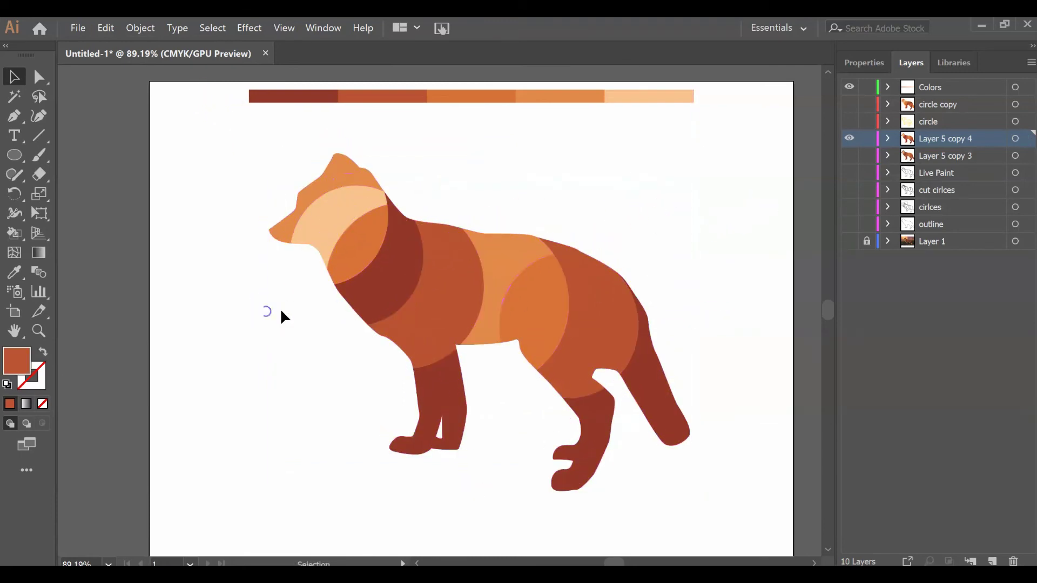
{"action": "scroll", "coordinate": [250, 292], "scroll_direction": "down", "scroll_amount": 1}
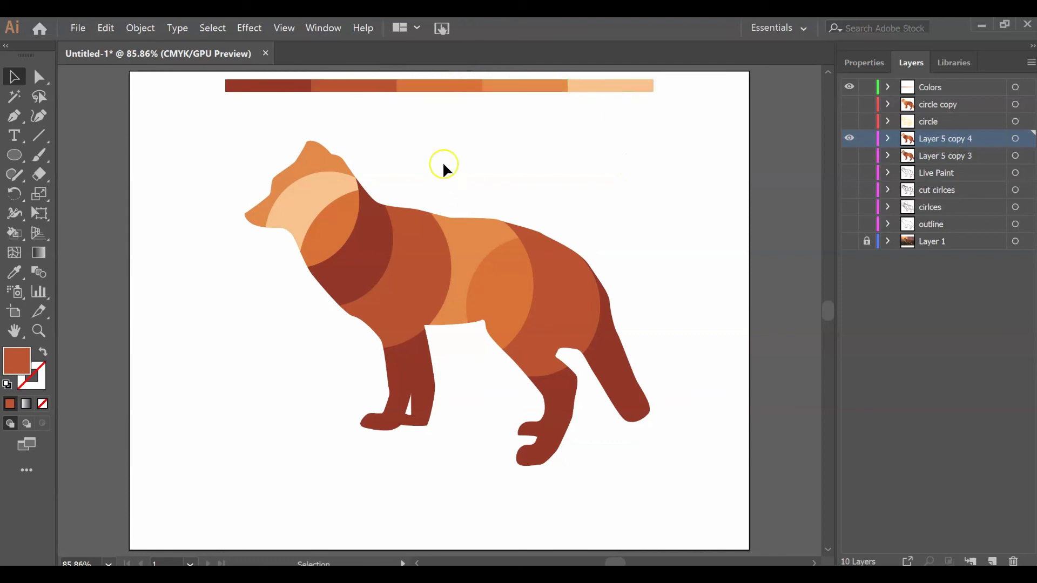
{"action": "left_click", "coordinate": [846, 243]}
{"action": "left_click", "coordinate": [852, 243]}
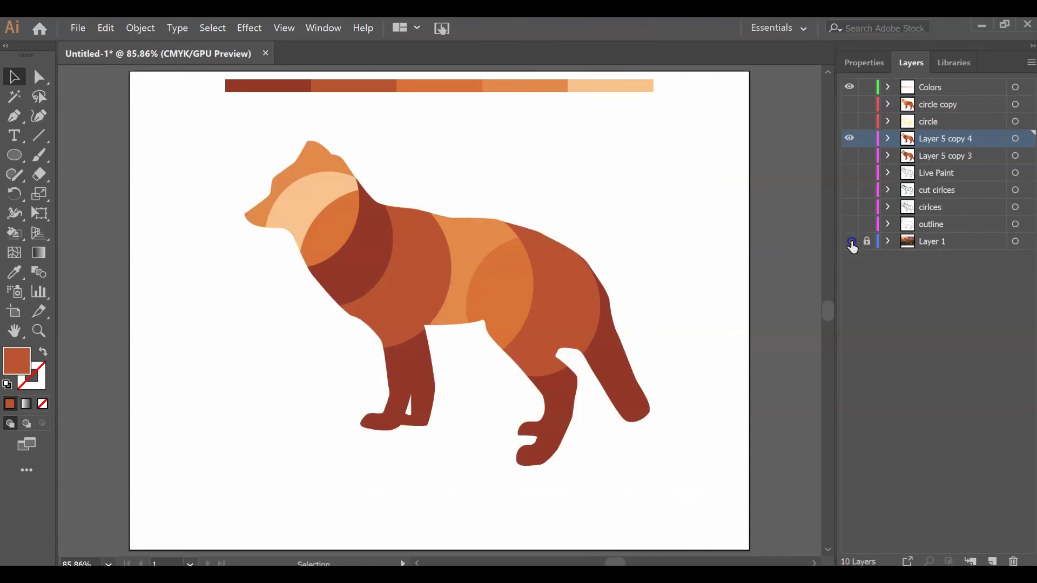